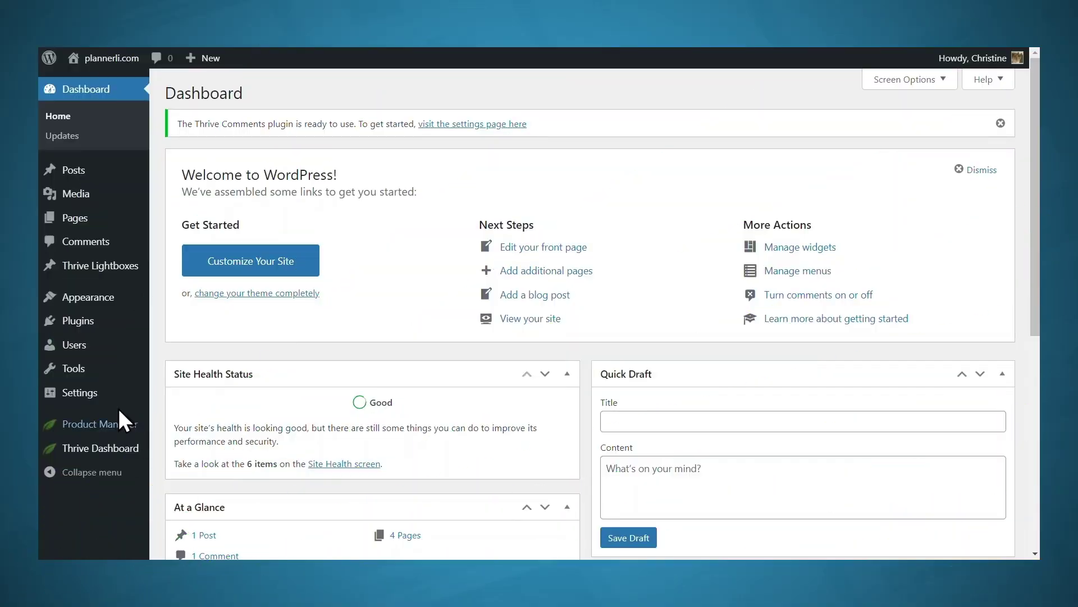
- Open Settings > Permalinks to check the permalink settings
{"action": "mouse_move", "coordinate": [110, 405]}
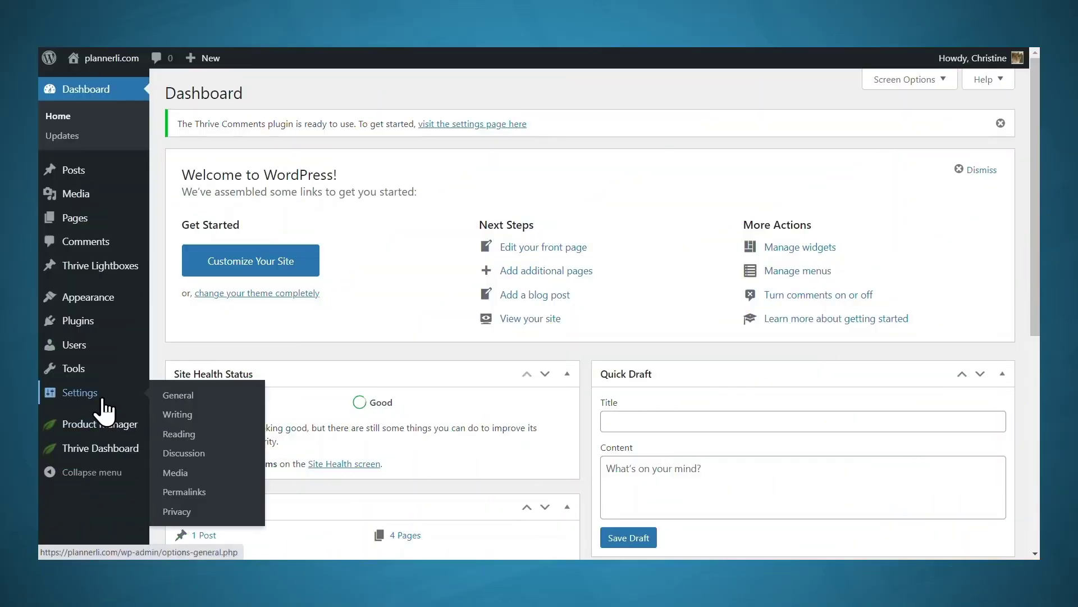
{"action": "left_click", "coordinate": [210, 495]}
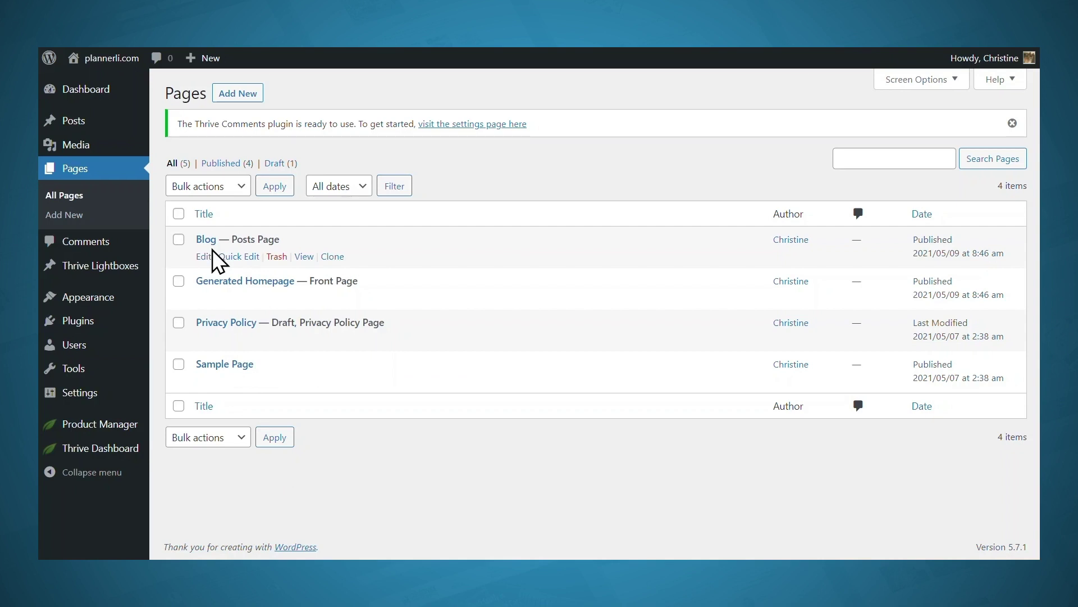
{"action": "left_click", "coordinate": [230, 256]}
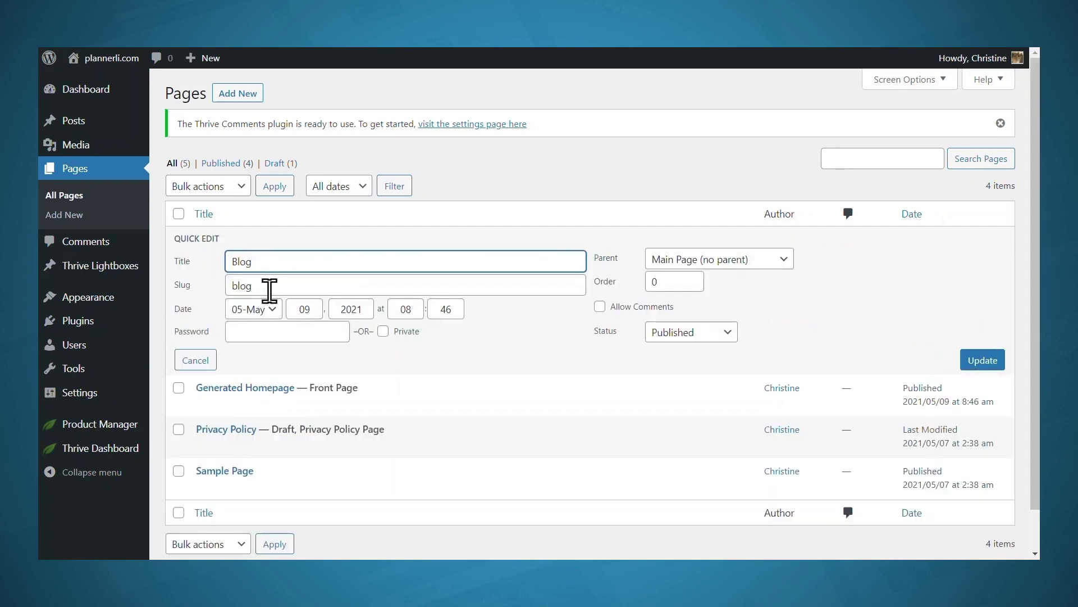
{"action": "left_click_drag", "start_coordinate": [269, 288], "coordinate": [201, 310]}
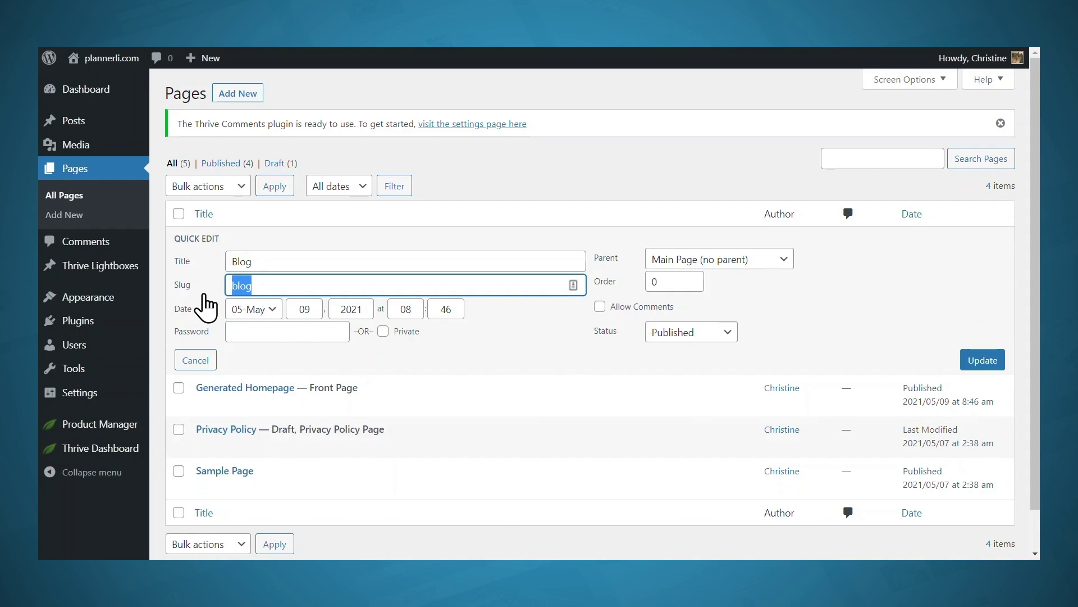
{"action": "left_click", "coordinate": [237, 93]}
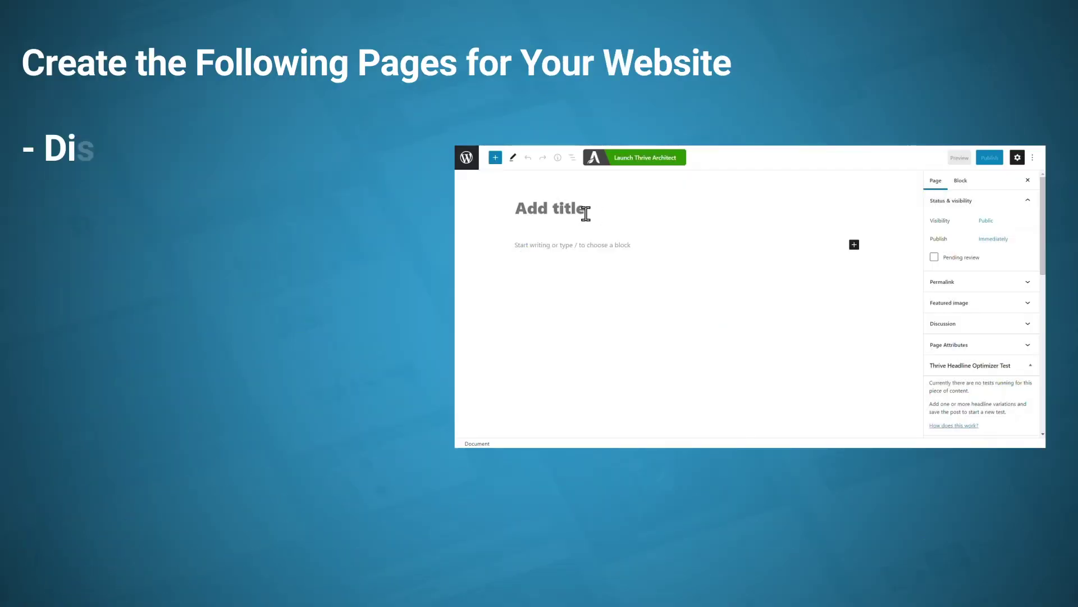
- Create and publish a new page titled 'Terms and Conditions'
{"action": "left_click", "coordinate": [464, 160]}
{"action": "left_click", "coordinate": [567, 175]}
{"action": "type", "text": "Terms and Cond"}
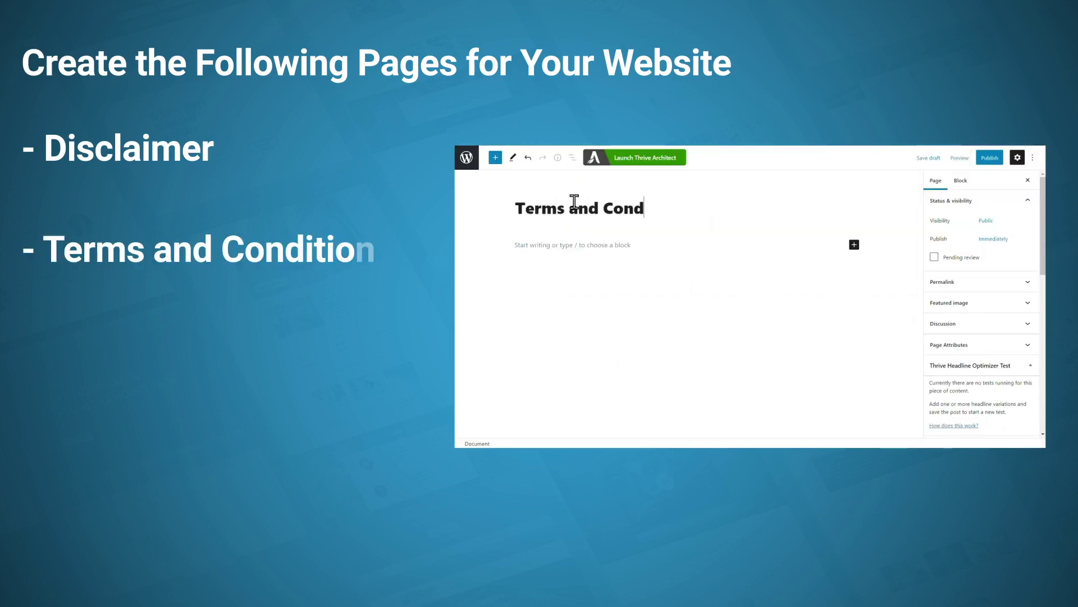
{"action": "type", "text": "itions"}
{"action": "left_click", "coordinate": [989, 158]}
{"action": "left_click", "coordinate": [949, 179]}
- Create and publish a new page titled 'Contact'
{"action": "left_click", "coordinate": [465, 160]}
{"action": "left_click", "coordinate": [584, 174]}
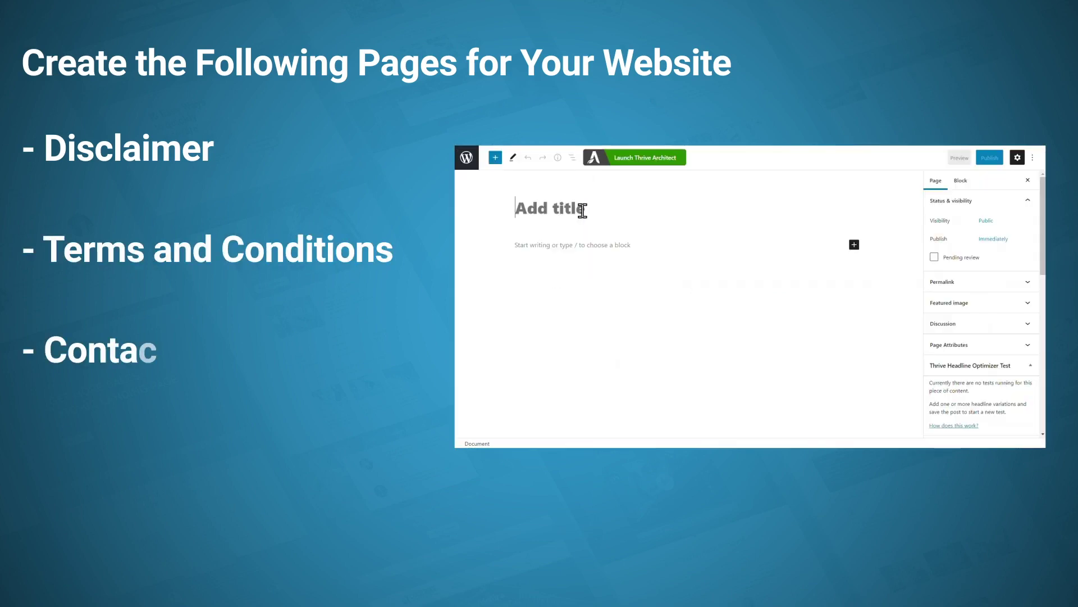
{"action": "type", "text": "Contact"}
{"action": "left_click", "coordinate": [990, 157]}
{"action": "left_click", "coordinate": [949, 178]}
- Create and publish a new page titled 'About'
{"action": "left_click", "coordinate": [465, 160]}
{"action": "left_click", "coordinate": [585, 174]}
{"action": "type", "text": "Abo"}
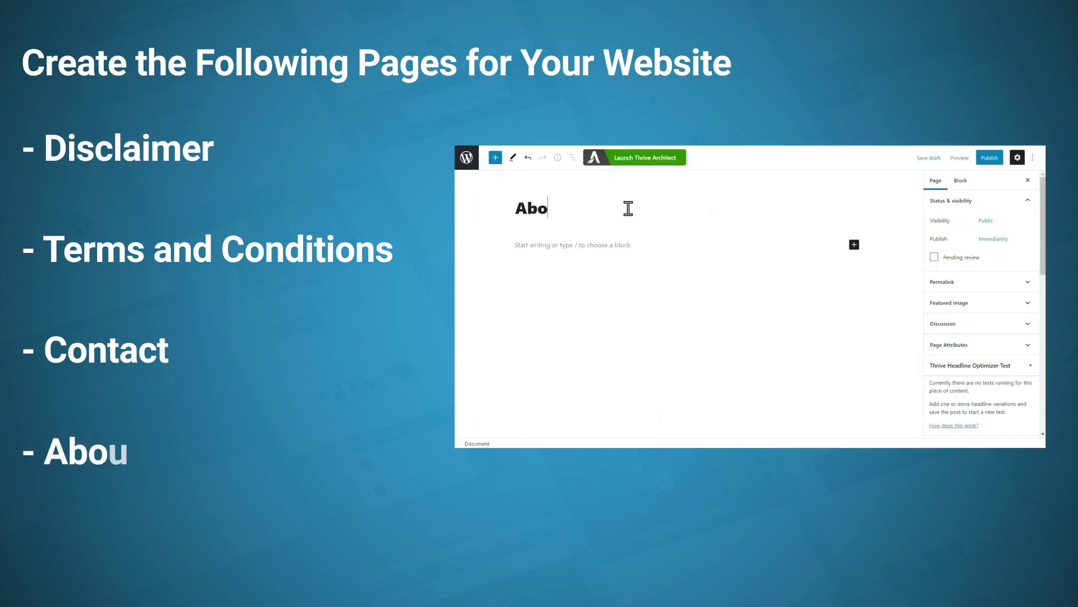
{"action": "type", "text": "ut"}
{"action": "left_click", "coordinate": [989, 157]}
{"action": "left_click", "coordinate": [949, 178]}
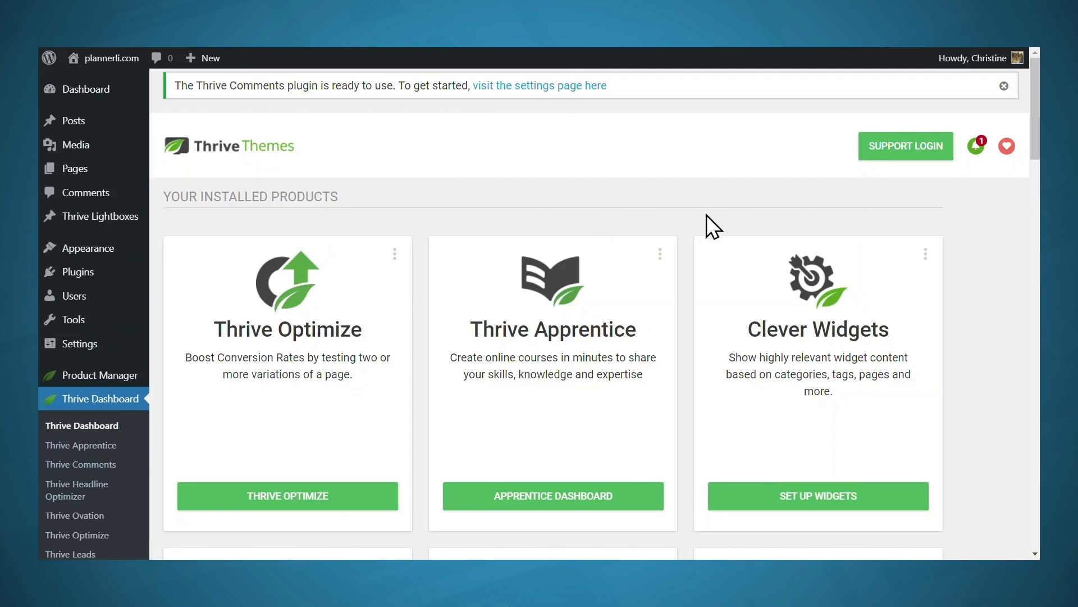
- Open Smart Settings from the Thrive Dashboard's Smart Site card to show the global fields
{"action": "scroll", "coordinate": [709, 216], "scroll_direction": "down", "scroll_amount": 7}
{"action": "scroll", "coordinate": [716, 219], "scroll_direction": "down", "scroll_amount": 20}
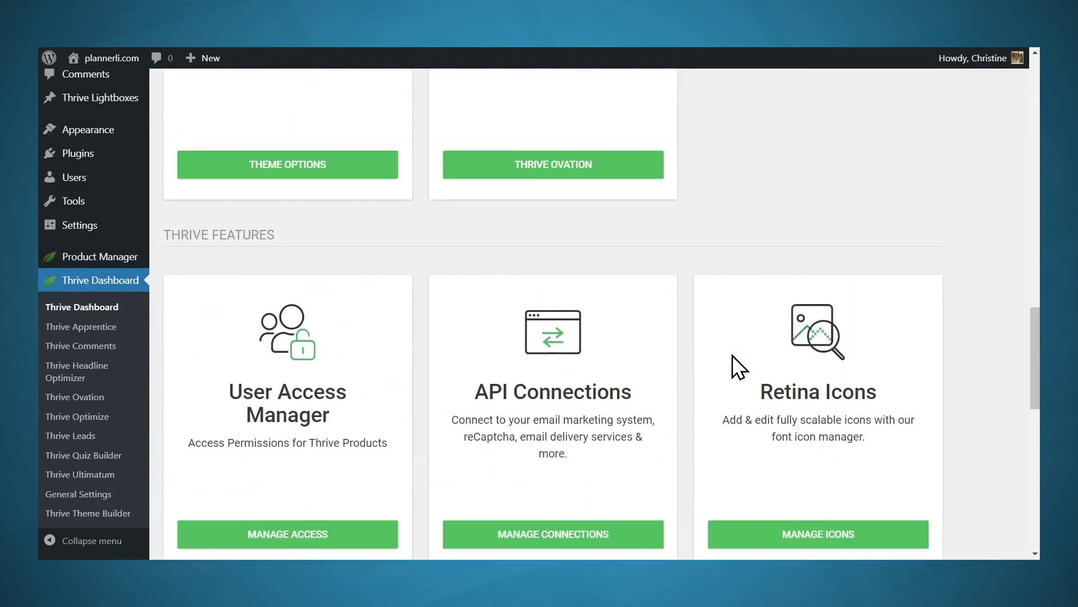
{"action": "scroll", "coordinate": [733, 357], "scroll_direction": "down", "scroll_amount": 1}
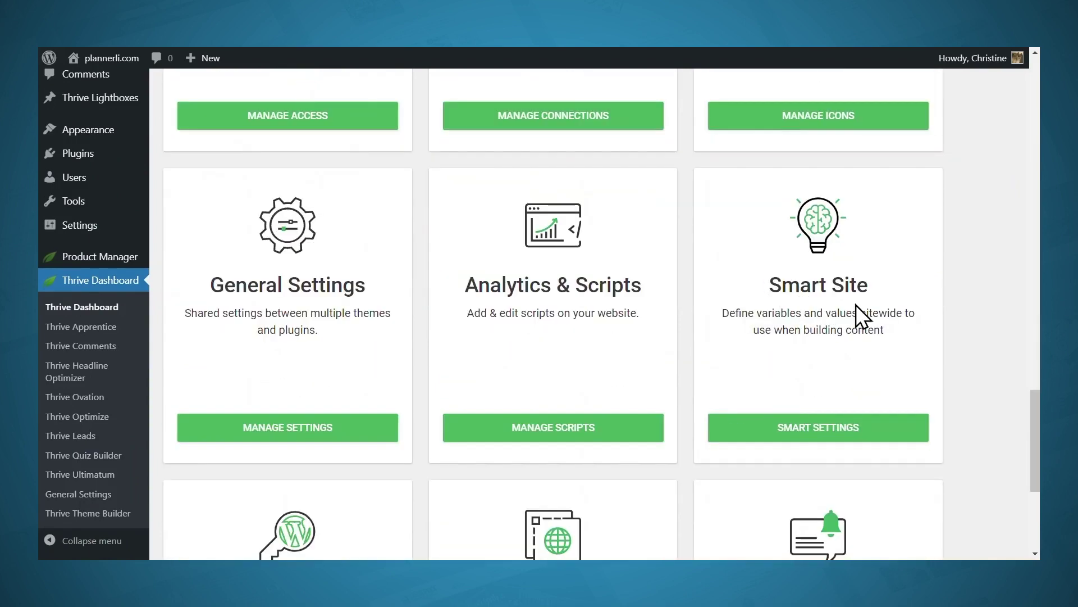
{"action": "left_click", "coordinate": [879, 427]}
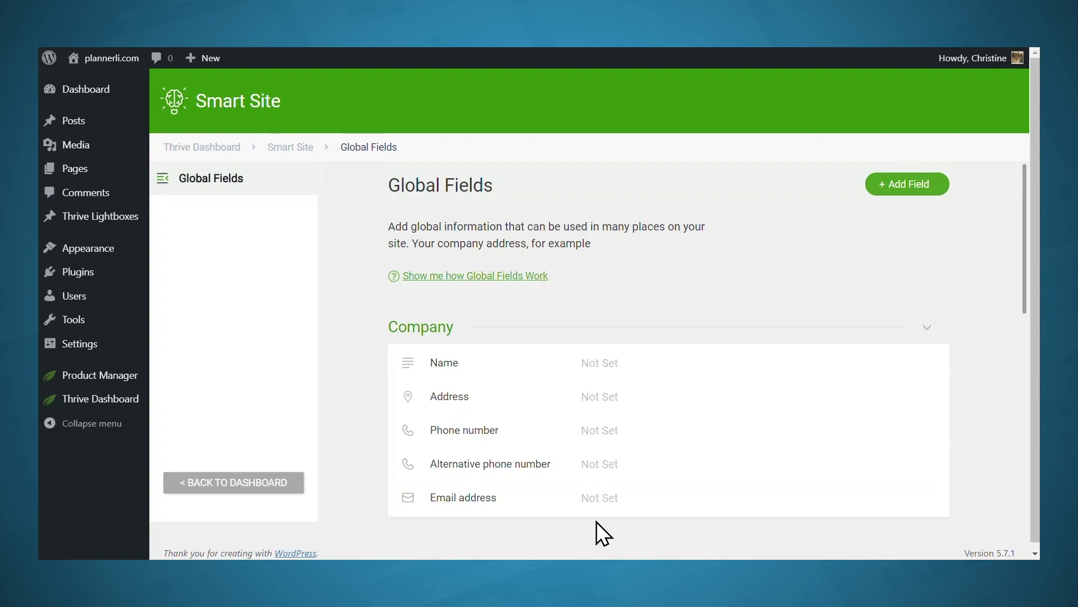
{"action": "scroll", "coordinate": [597, 521], "scroll_direction": "down", "scroll_amount": 7}
{"action": "scroll", "coordinate": [675, 469], "scroll_direction": "up", "scroll_amount": 3}
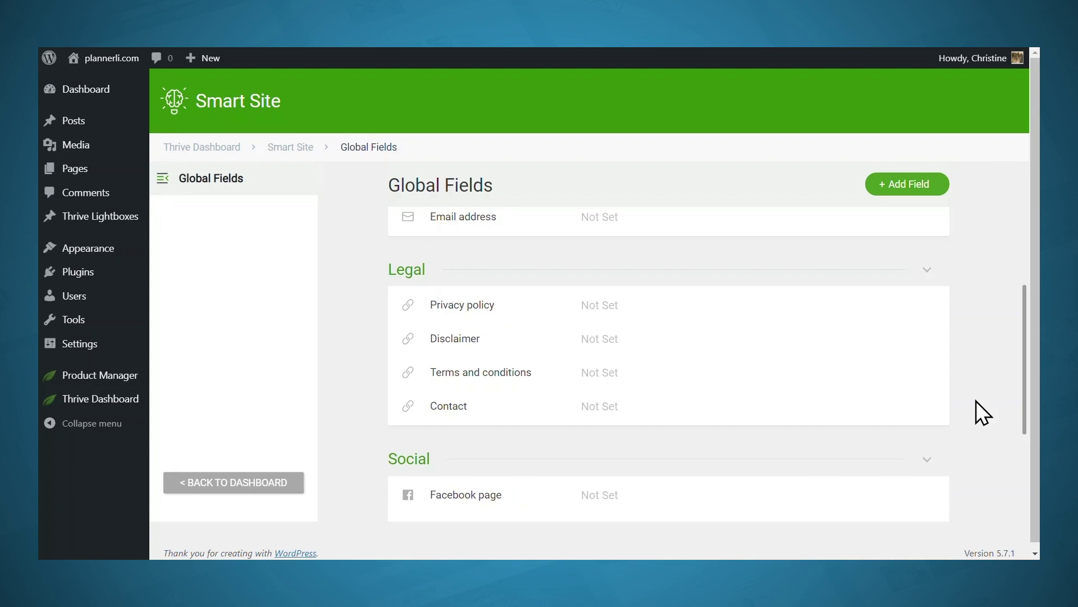
{"action": "left_click", "coordinate": [638, 309]}
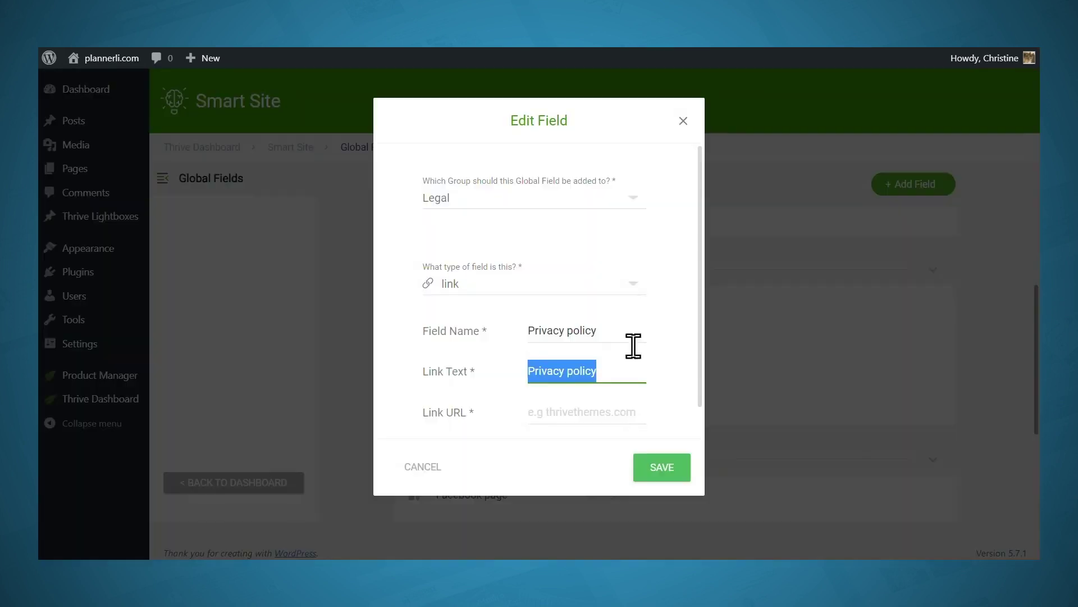
{"action": "left_click", "coordinate": [608, 416]}
{"action": "type", "text": "https://plannerli.com"}
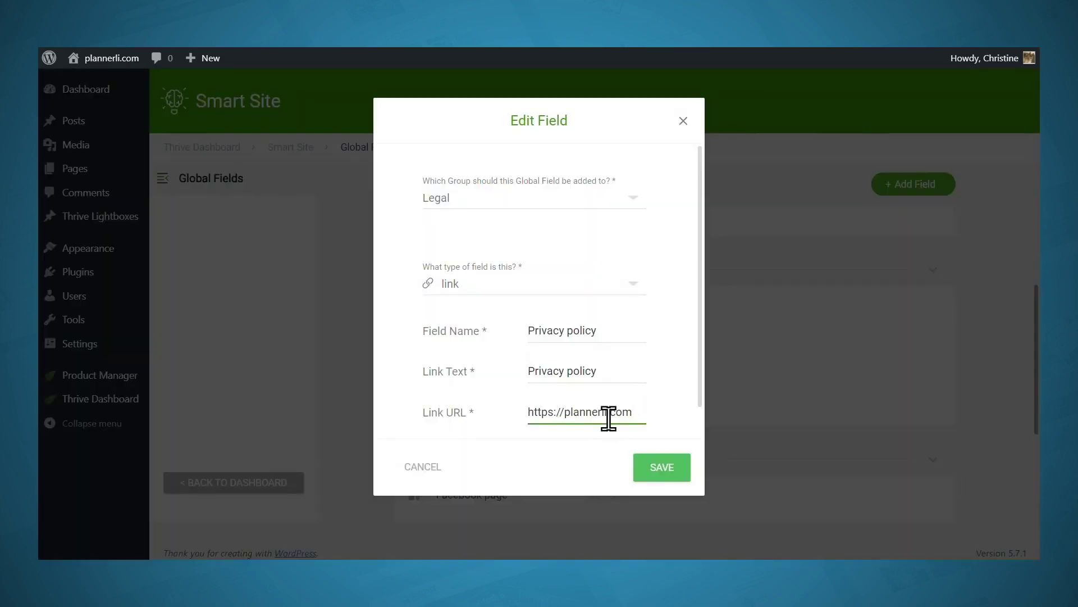
{"action": "type", "text": "/privacy-policy"}
{"action": "left_click", "coordinate": [662, 467]}
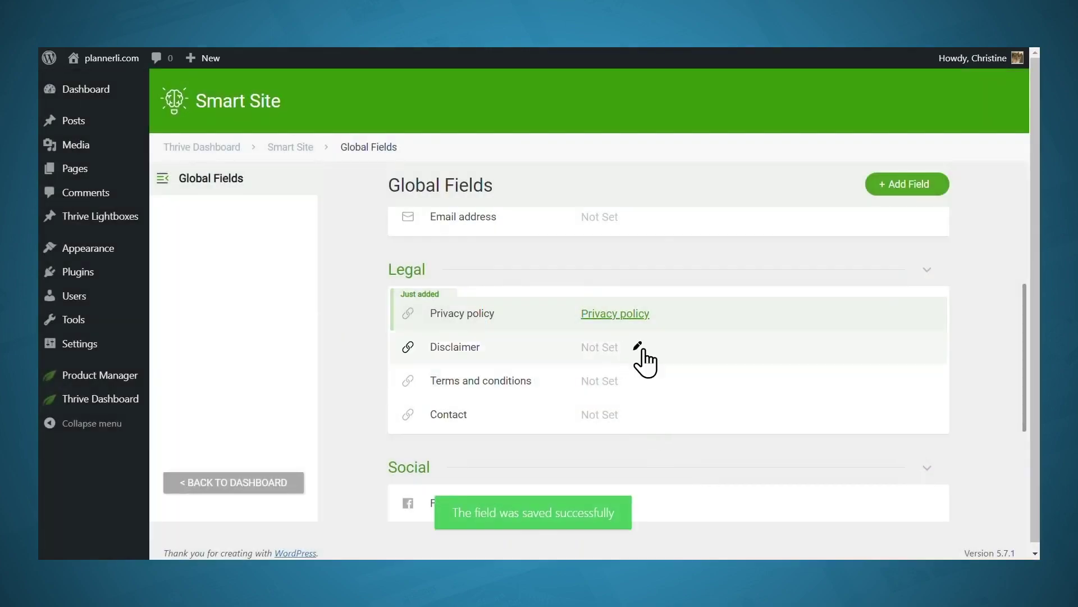
{"action": "left_click", "coordinate": [644, 354]}
{"action": "left_click", "coordinate": [625, 412]}
{"action": "type", "text": "https://plannerli.c"}
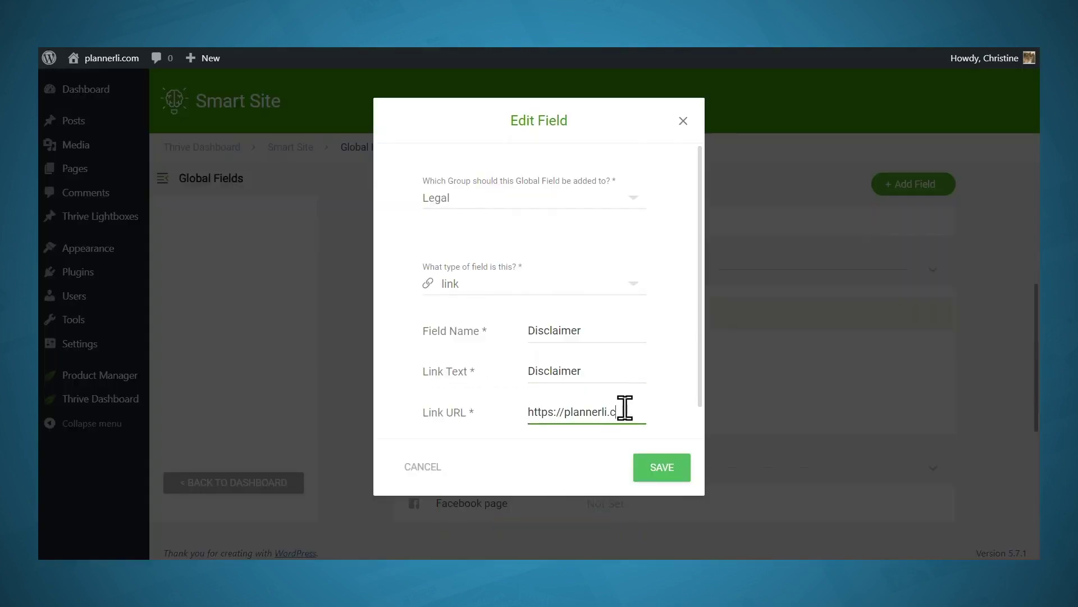
{"action": "type", "text": "om/disclaimer"}
{"action": "key", "text": "Return"}
- Link Terms and conditions and Contact to plannerli.com/terms-and-conditions and plannerli.com/contact
{"action": "left_click", "coordinate": [637, 388]}
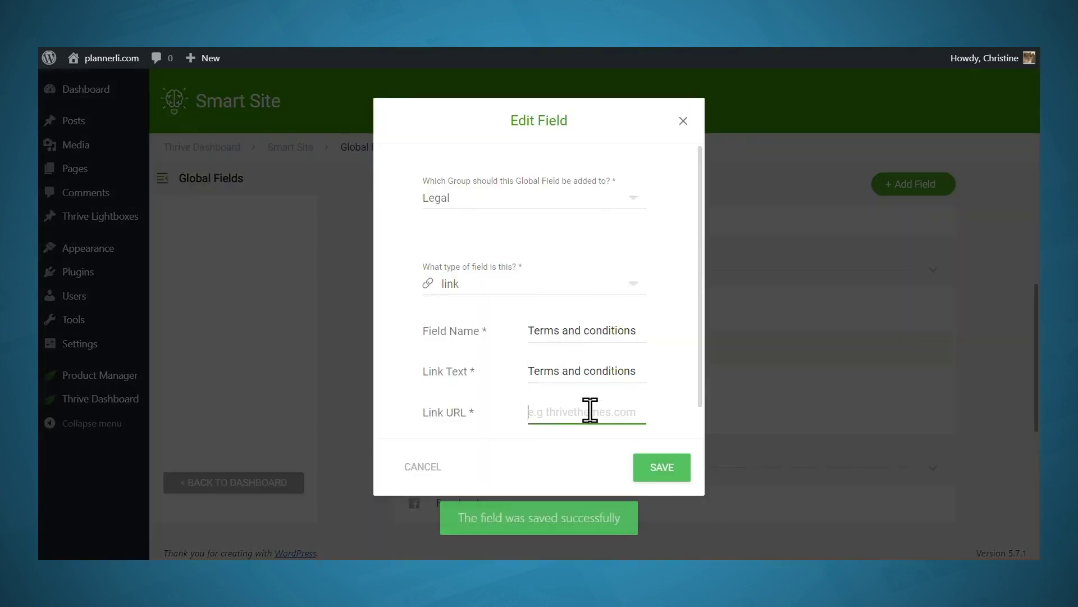
{"action": "left_click", "coordinate": [590, 410]}
{"action": "type", "text": "https://plannerli.com/terms-and-condia"}
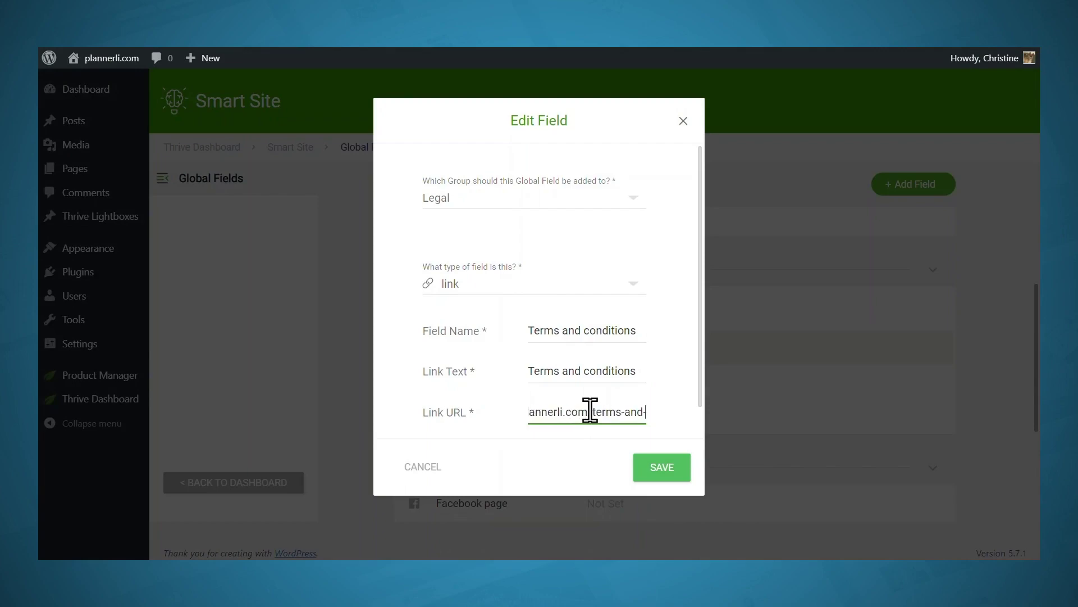
{"action": "key", "text": "BackSpace"}
{"action": "type", "text": "tions"}
{"action": "left_click", "coordinate": [682, 477]}
{"action": "left_click", "coordinate": [632, 415]}
{"action": "left_click", "coordinate": [618, 415]}
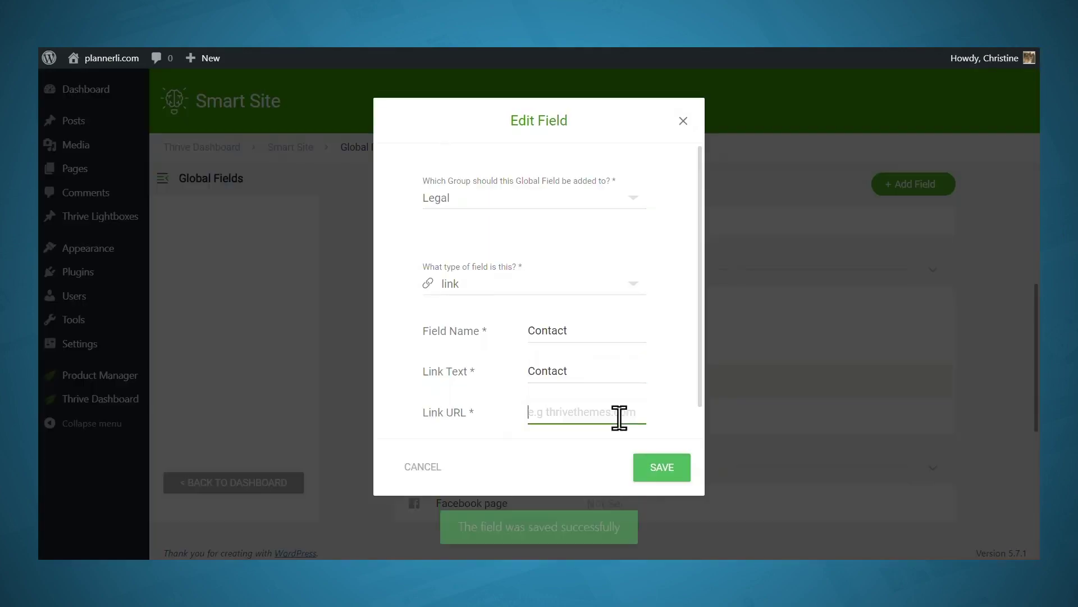
{"action": "type", "text": "https://plannerli.com/contact"}
{"action": "left_click", "coordinate": [657, 465]}
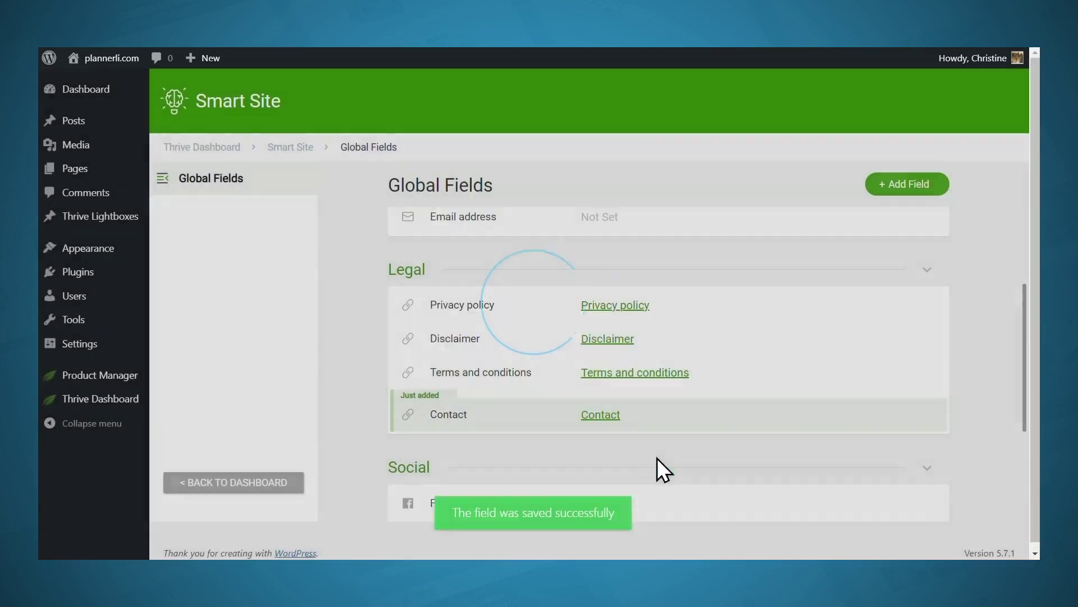
{"action": "scroll", "coordinate": [657, 471], "scroll_direction": "down", "scroll_amount": 4}
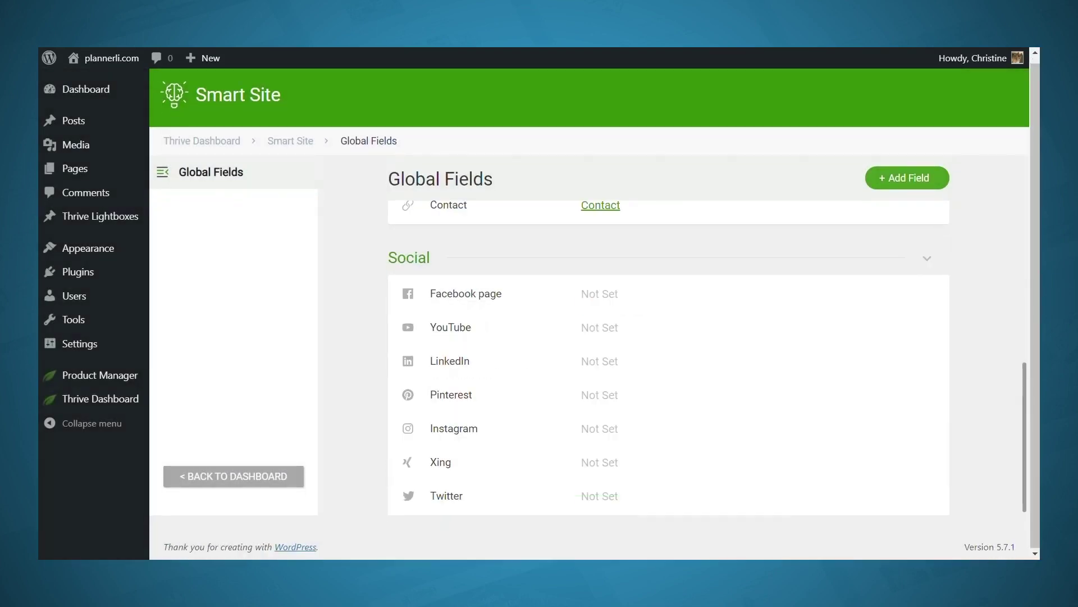
{"action": "left_click", "coordinate": [641, 296]}
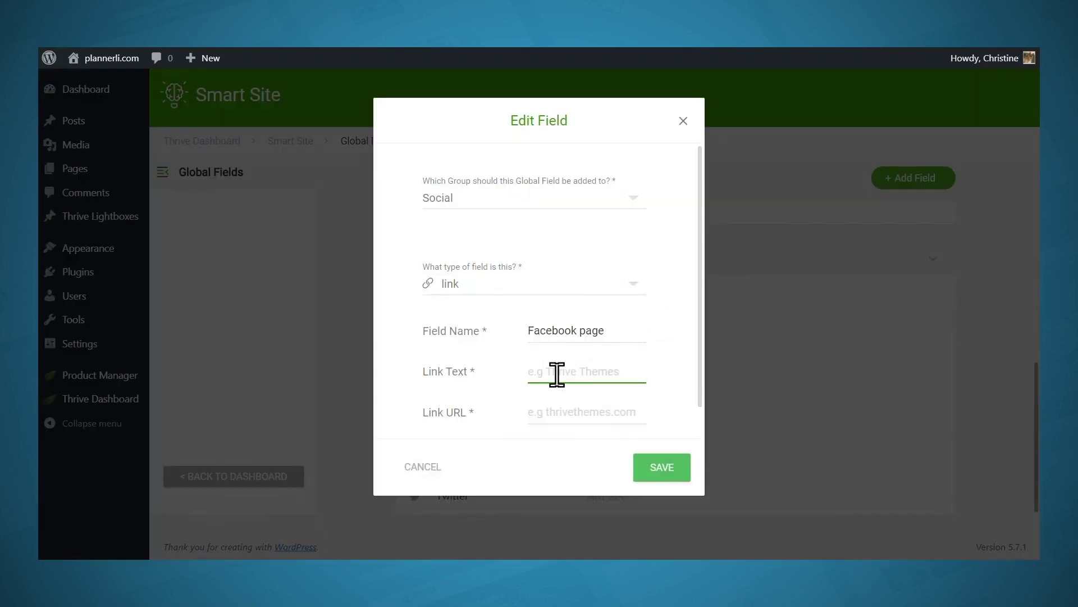
{"action": "type", "text": "Facebook"}
{"action": "left_click", "coordinate": [547, 409]}
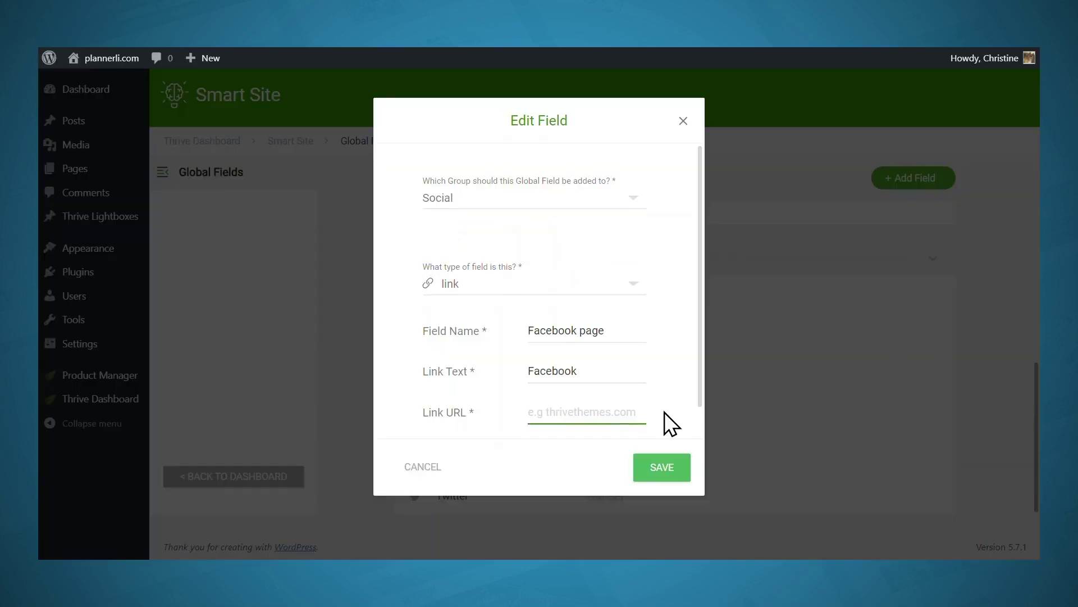
{"action": "type", "text": "https://www.facebook.com/shopplannerli"}
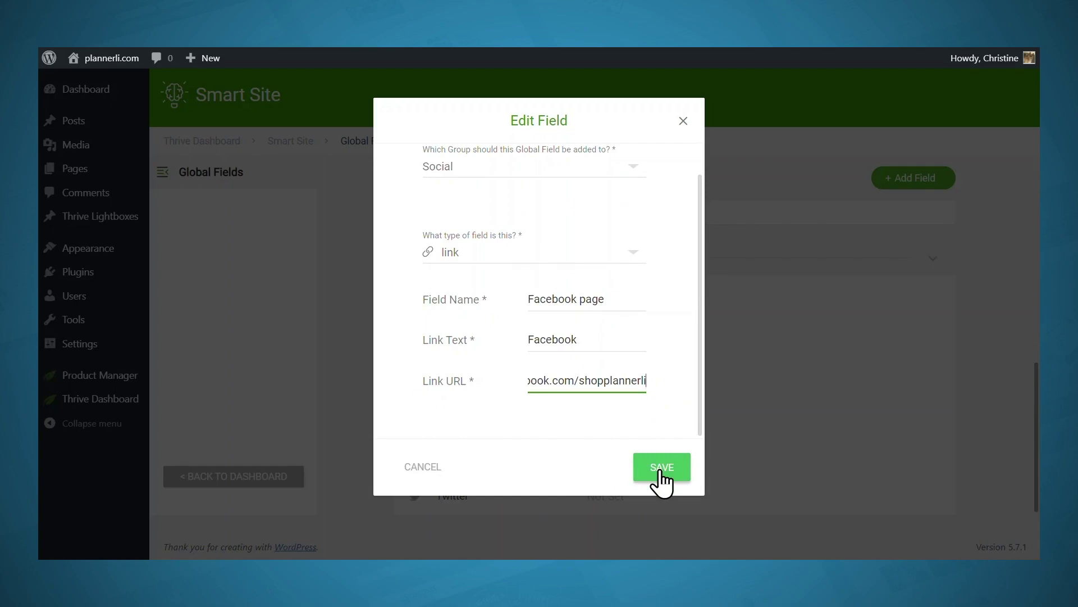
{"action": "left_click", "coordinate": [660, 472]}
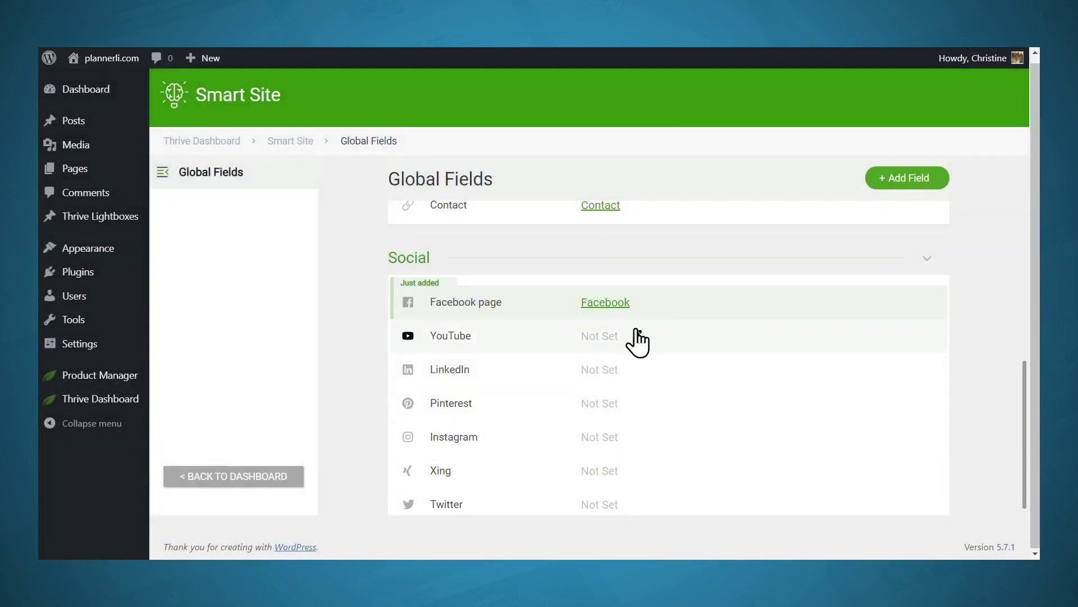
- Start a YouTube social field with link text 'YouTube', ready for its URL
{"action": "left_click", "coordinate": [637, 336]}
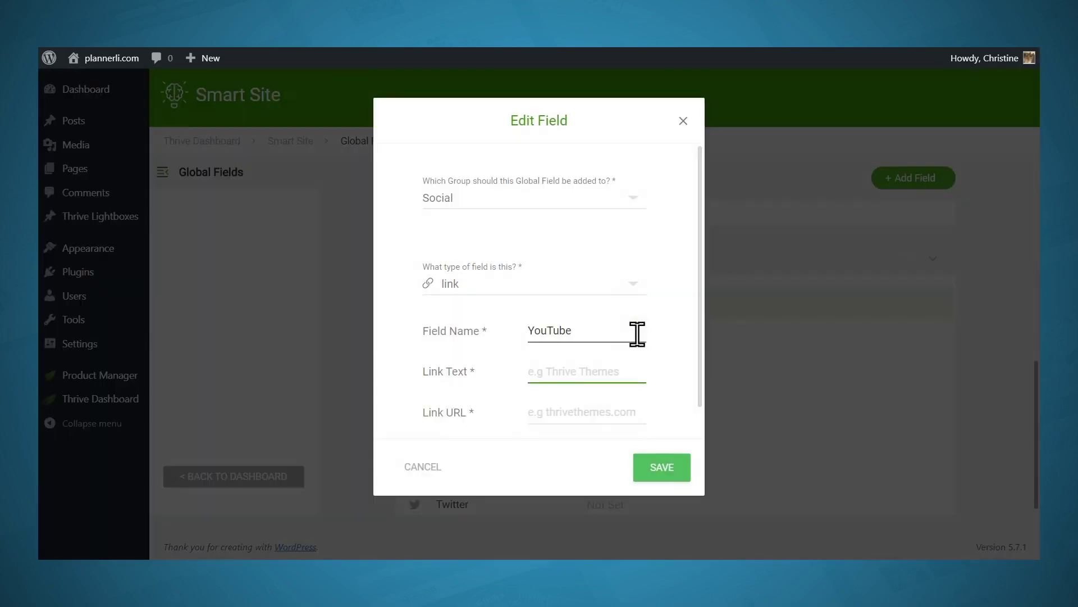
{"action": "type", "text": "YouTube"}
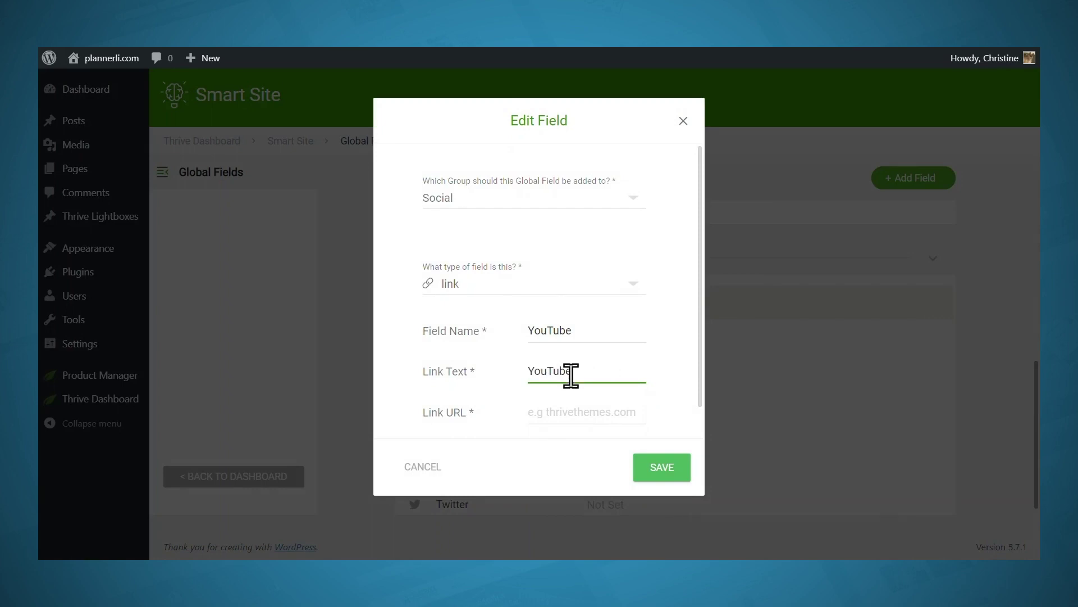
{"action": "scroll", "coordinate": [646, 375], "scroll_direction": "down", "scroll_amount": 1}
{"action": "left_click", "coordinate": [647, 375]}
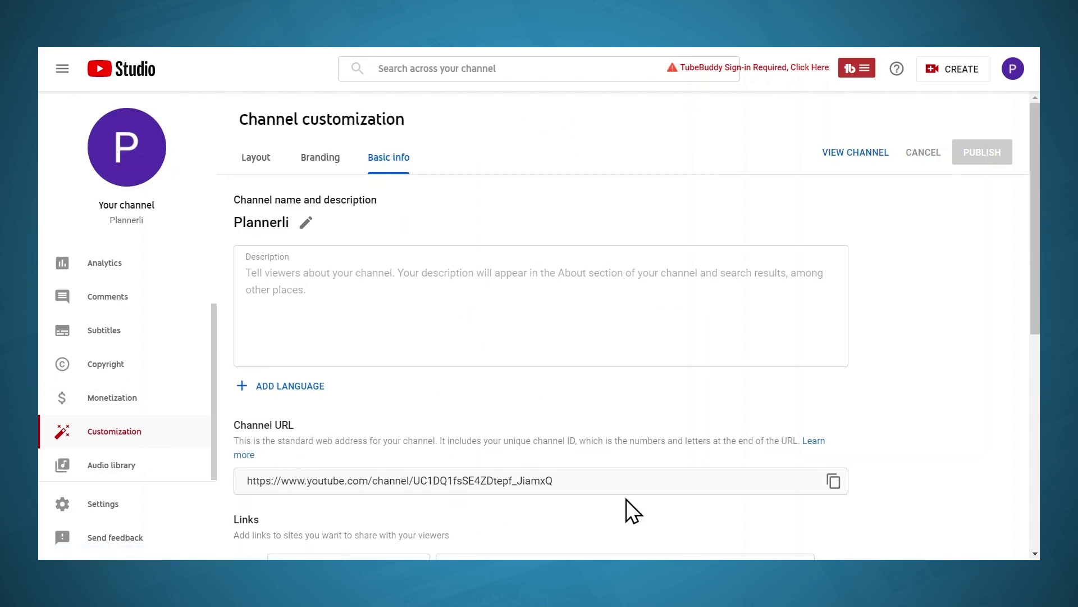
- Select the full channel URL on YouTube Studio's Basic info page
{"action": "triple_click", "coordinate": [585, 478]}
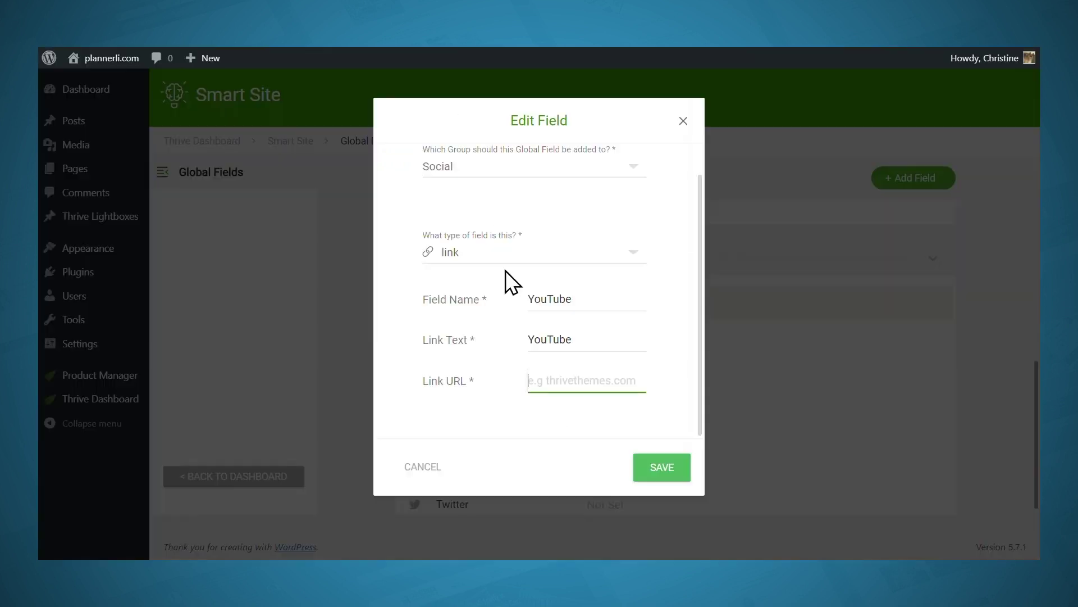
- Save the YouTube field with the pasted channel URL and name a new Instagram field 'Instagram'
{"action": "key", "text": "ctrl+v"}
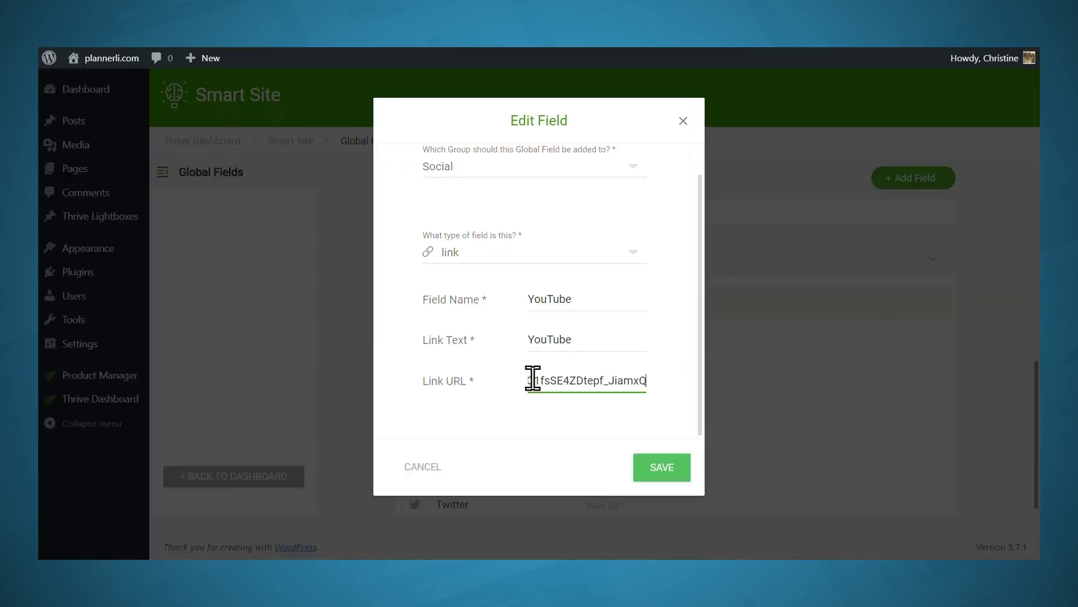
{"action": "left_click", "coordinate": [663, 468]}
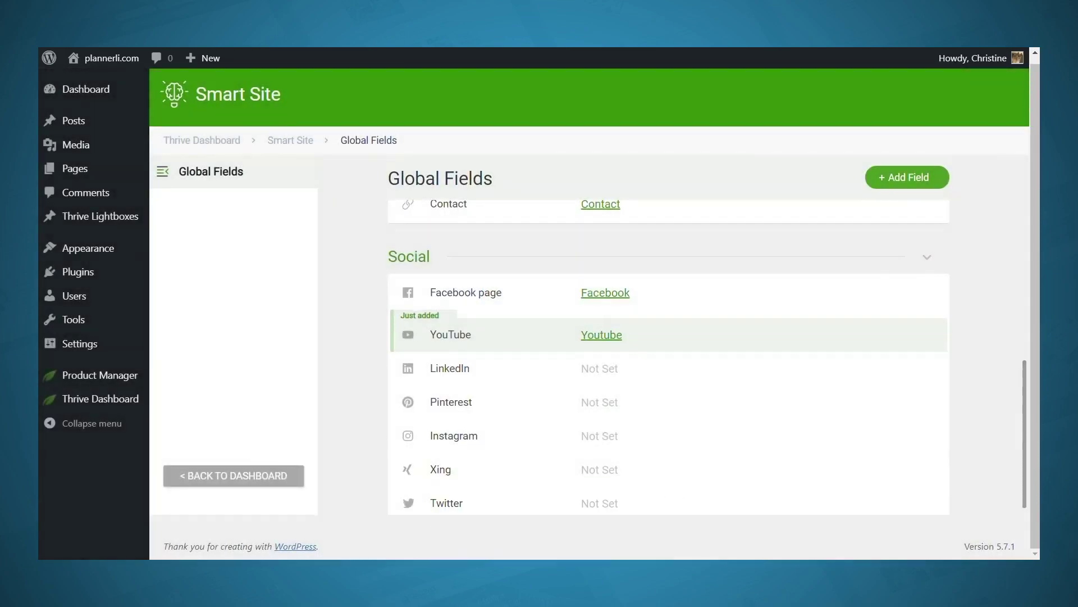
{"action": "left_click", "coordinate": [639, 440]}
{"action": "left_click", "coordinate": [622, 378]}
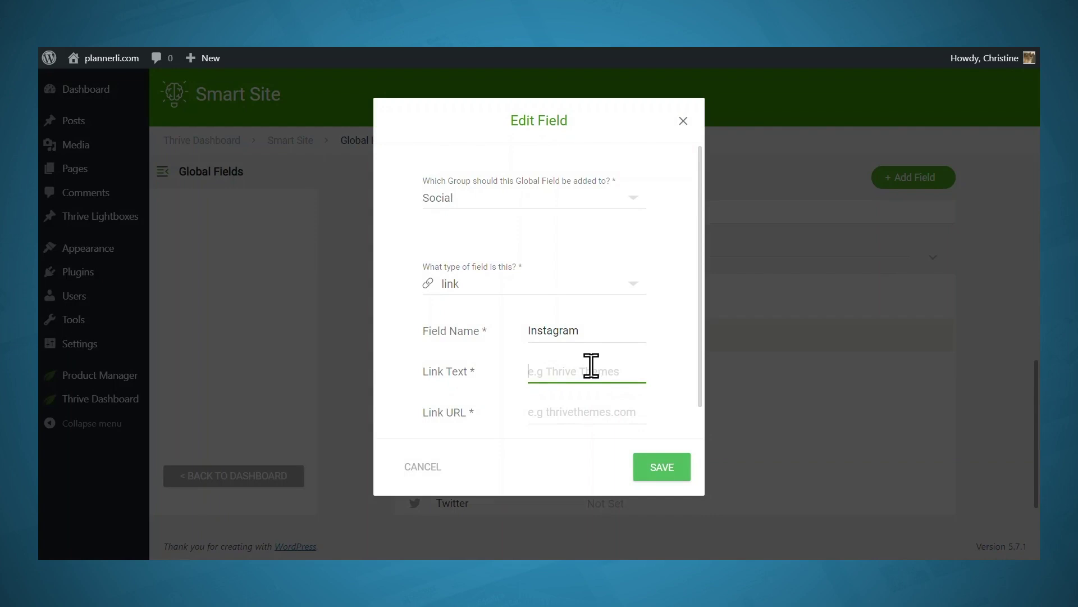
{"action": "type", "text": "Instagram"}
- Get the Instagram account's profile address and paste it as the Instagram link URL
{"action": "left_click", "coordinate": [564, 406]}
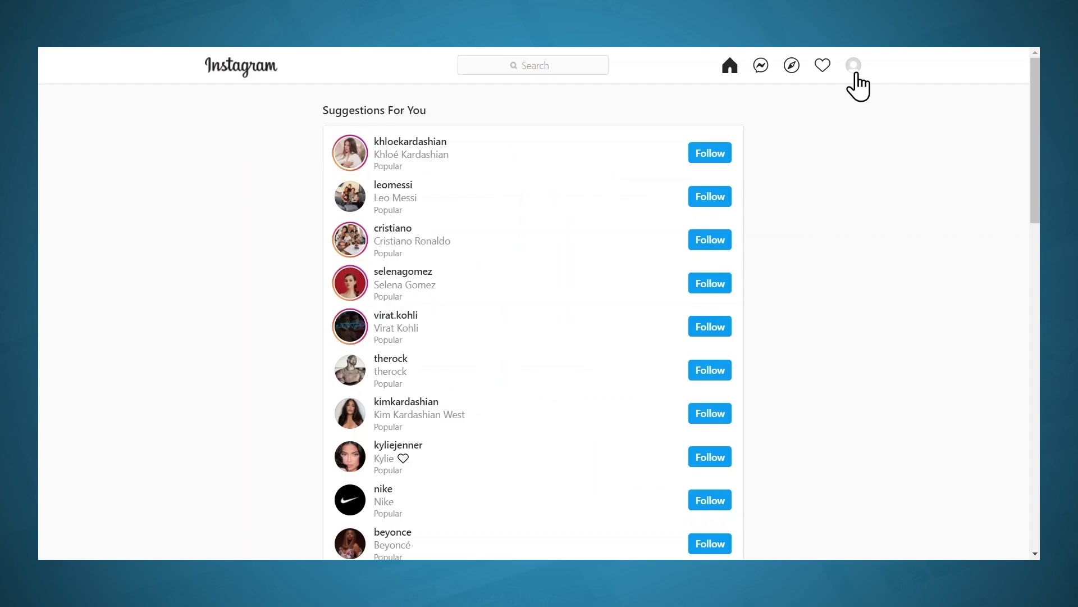
{"action": "left_click", "coordinate": [855, 68]}
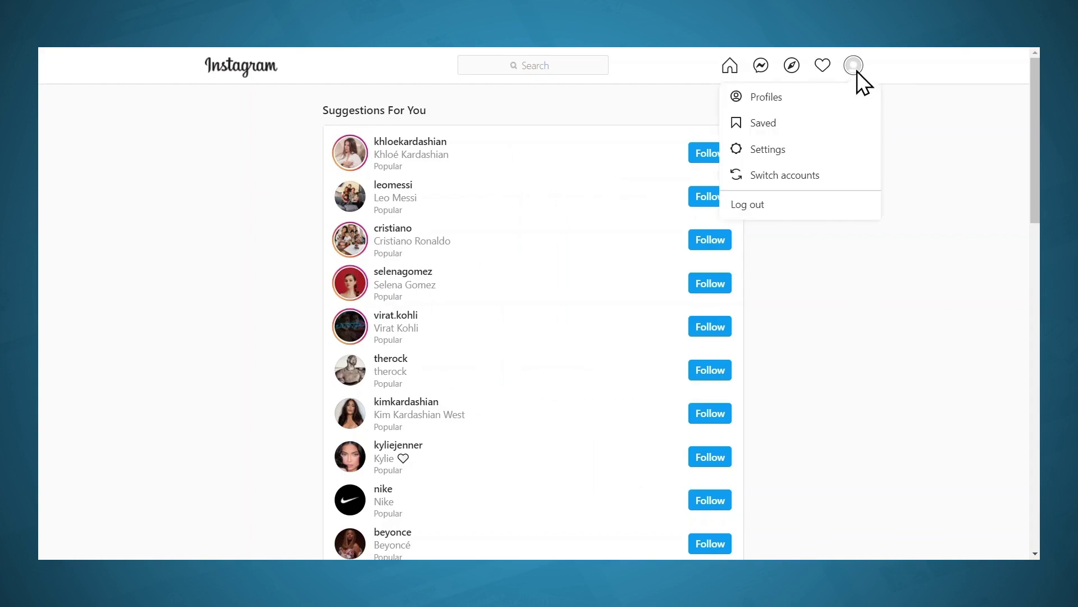
{"action": "left_click", "coordinate": [795, 101]}
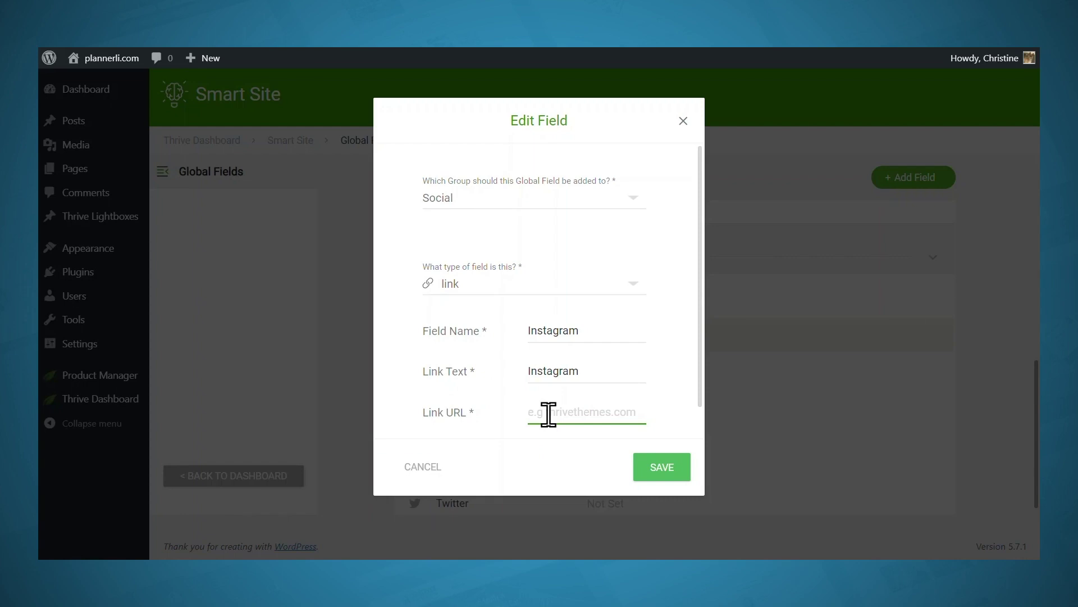
{"action": "type", "text": "https://www.instagram.com/plannerli/"}
- Save the Instagram field and start a Twitter social field with link text 'Twitter'
{"action": "left_click", "coordinate": [662, 464]}
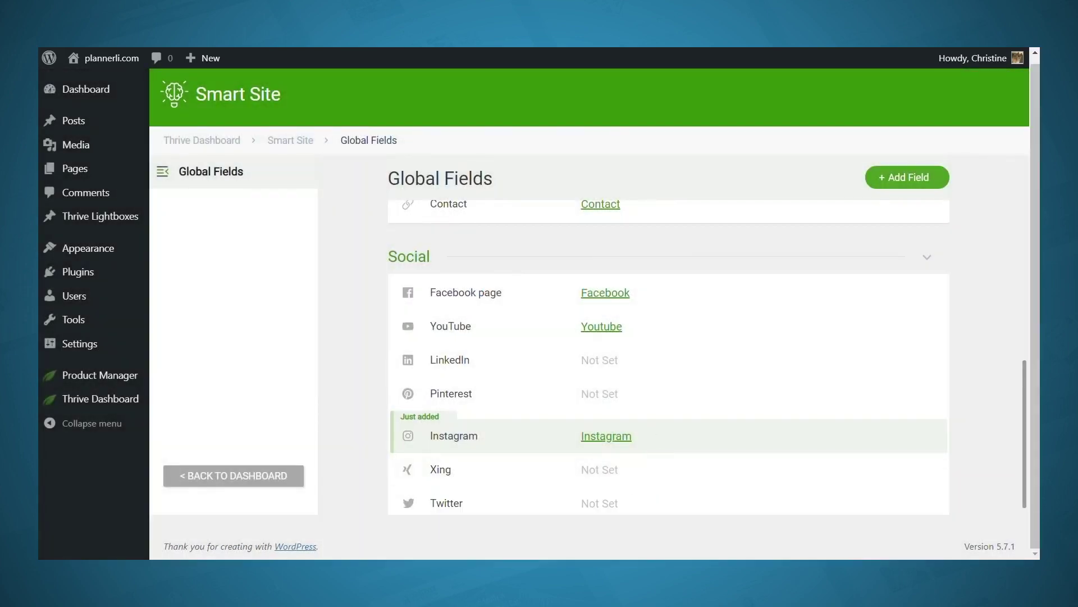
{"action": "mouse_move", "coordinate": [634, 508]}
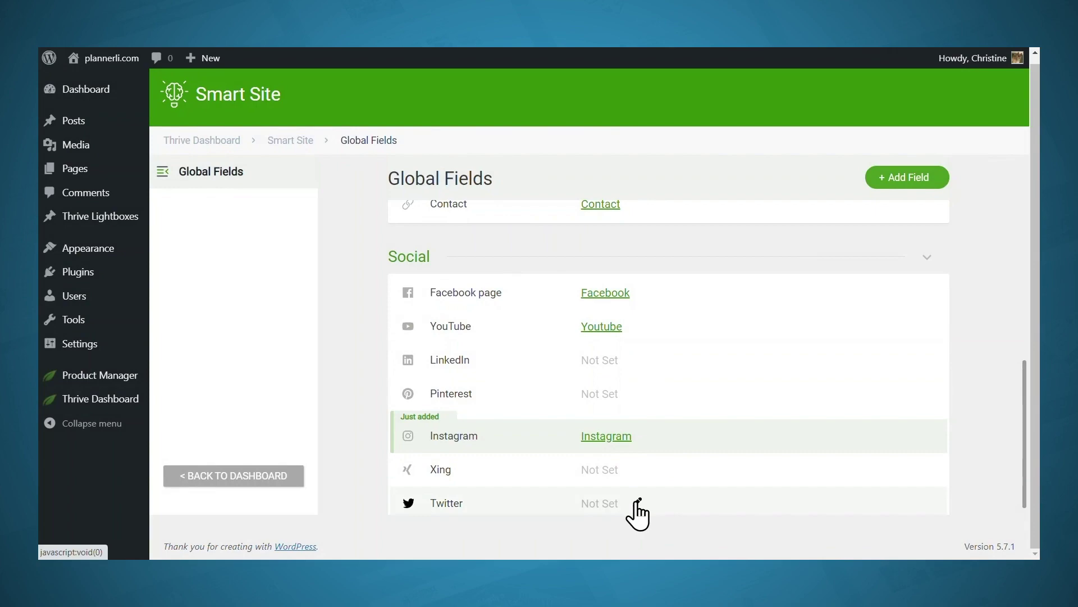
{"action": "left_click", "coordinate": [638, 503]}
{"action": "type", "text": "Twi"}
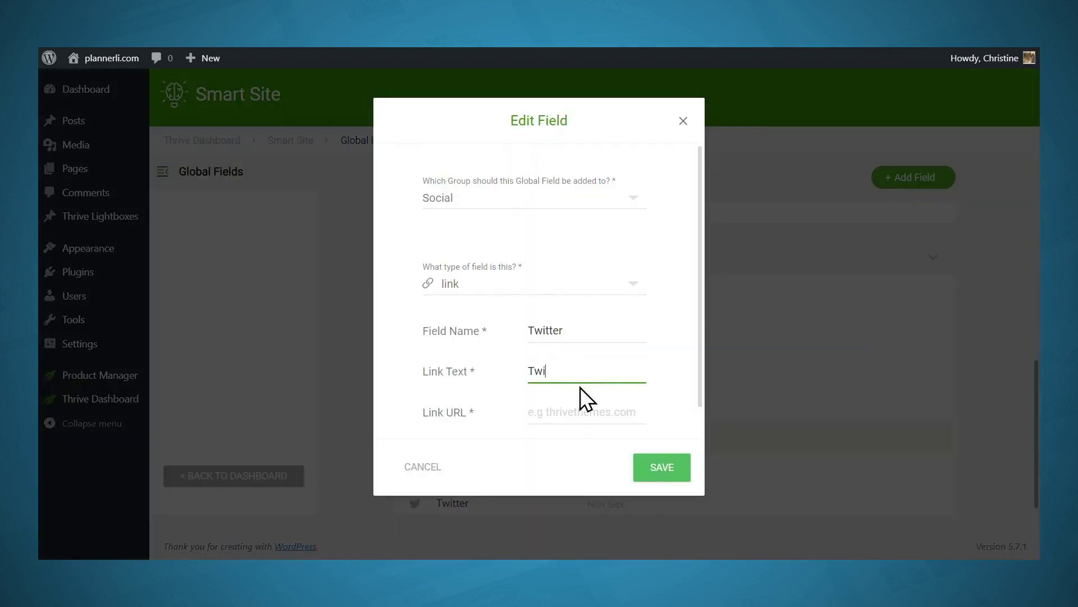
{"action": "type", "text": "tter"}
{"action": "left_click", "coordinate": [534, 419]}
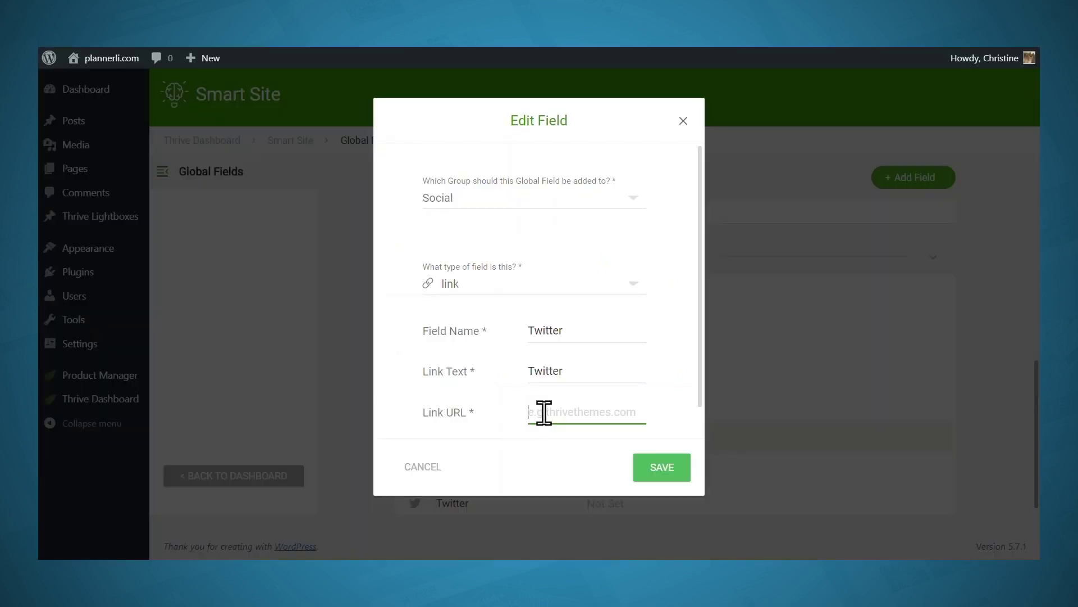
- Paste the Twitter profile URL and save the Twitter field
{"action": "key", "text": "ctrl+v"}
{"action": "left_click", "coordinate": [648, 469]}
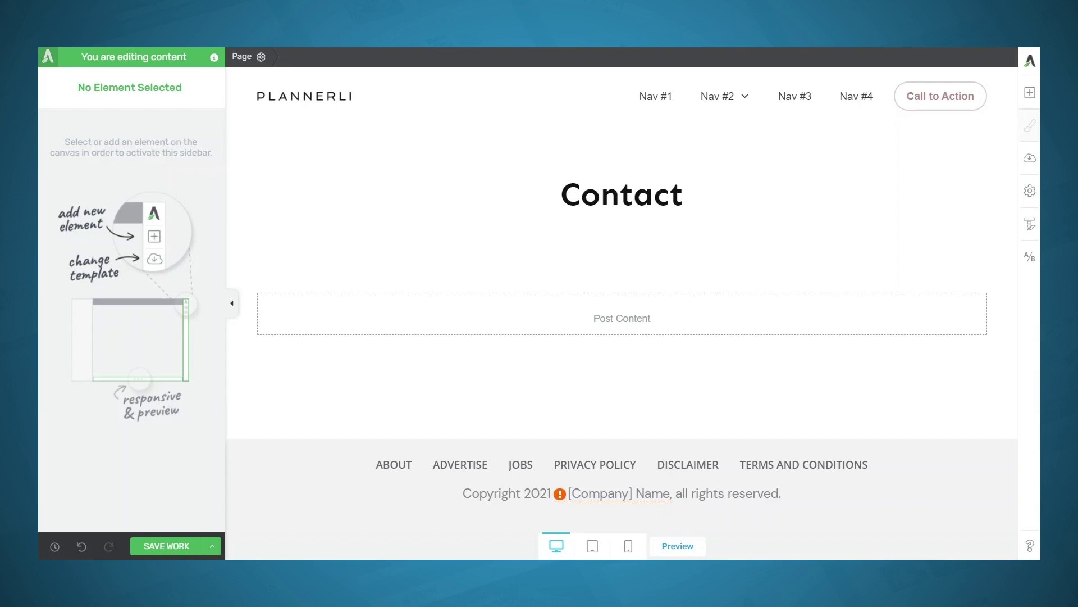
- Add a two-column element with equal 1/2 + 1/2 columns to the Post Content area
{"action": "left_click", "coordinate": [1029, 96]}
{"action": "left_click_drag", "start_coordinate": [986, 246], "coordinate": [652, 331]}
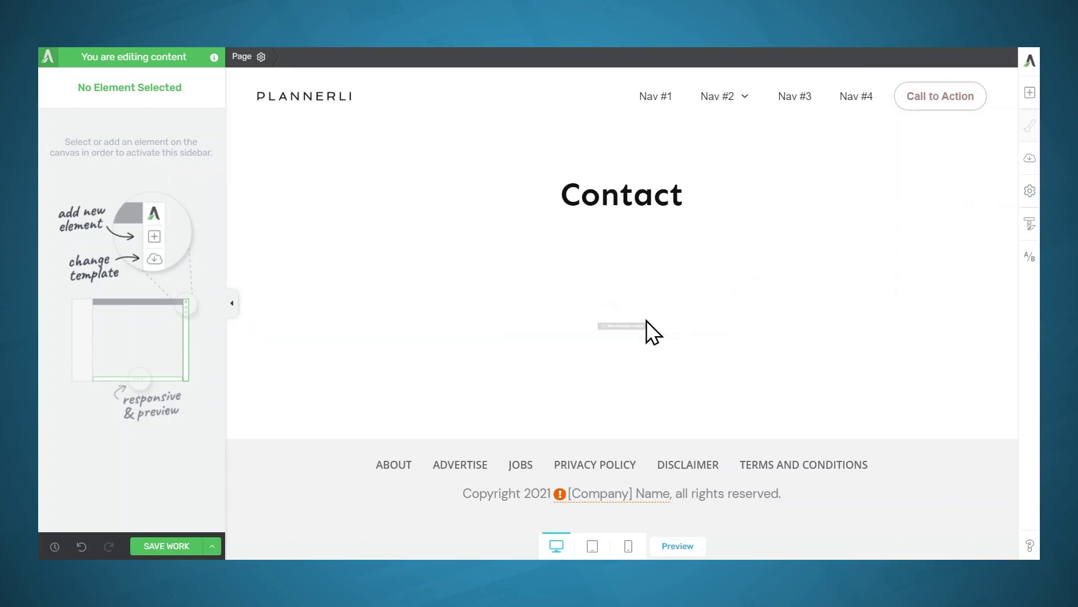
{"action": "left_click", "coordinate": [567, 375]}
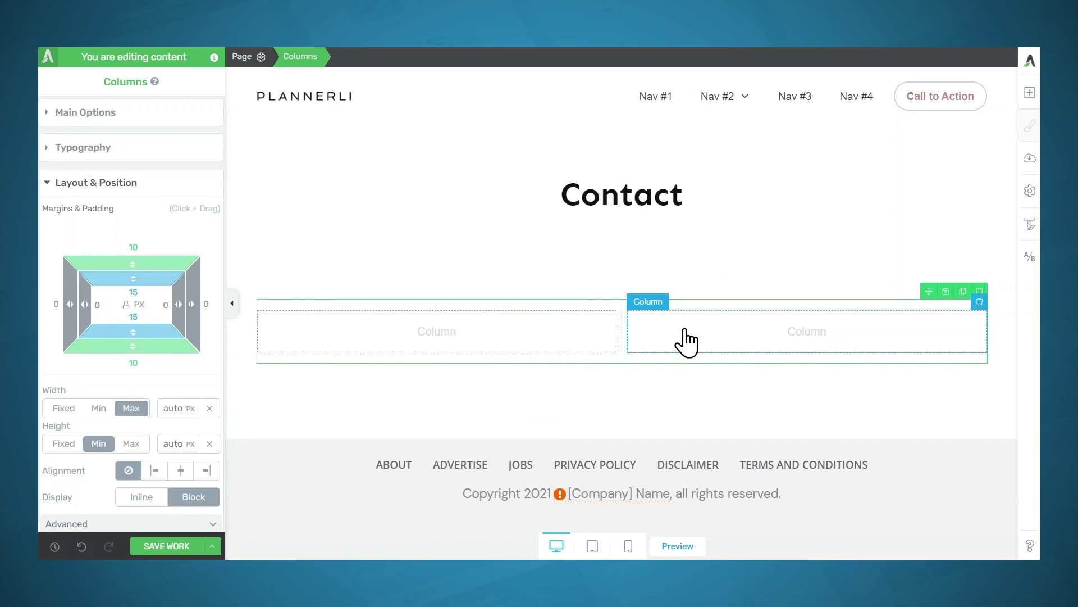
- Place a Google Map in the left column with address '1020 10th Street, Sacramento, CA'
{"action": "left_click", "coordinate": [1031, 101]}
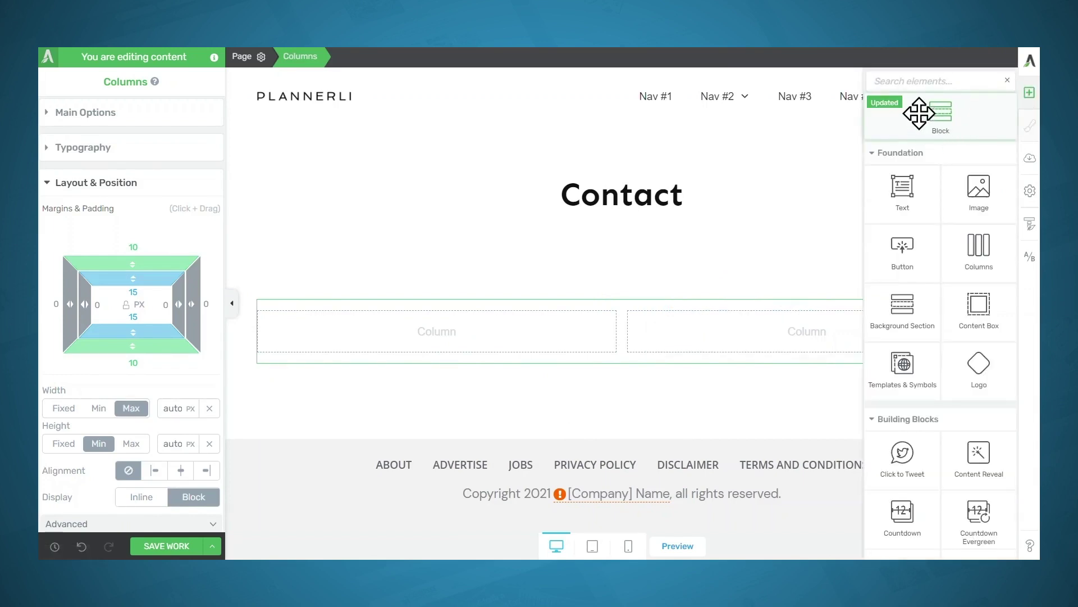
{"action": "type", "text": "googl"}
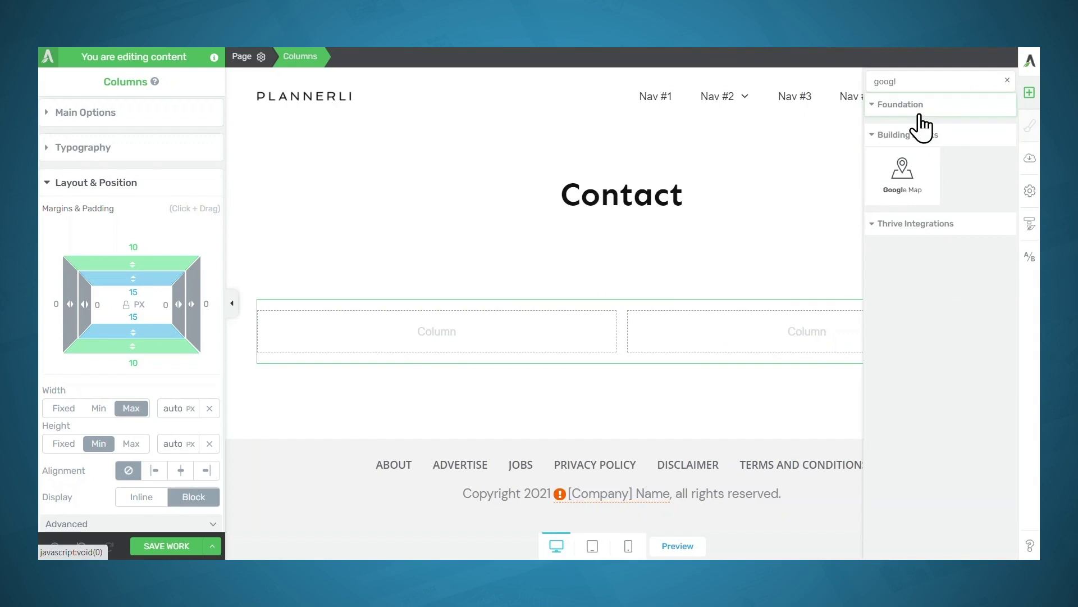
{"action": "left_click_drag", "start_coordinate": [898, 187], "coordinate": [477, 338]}
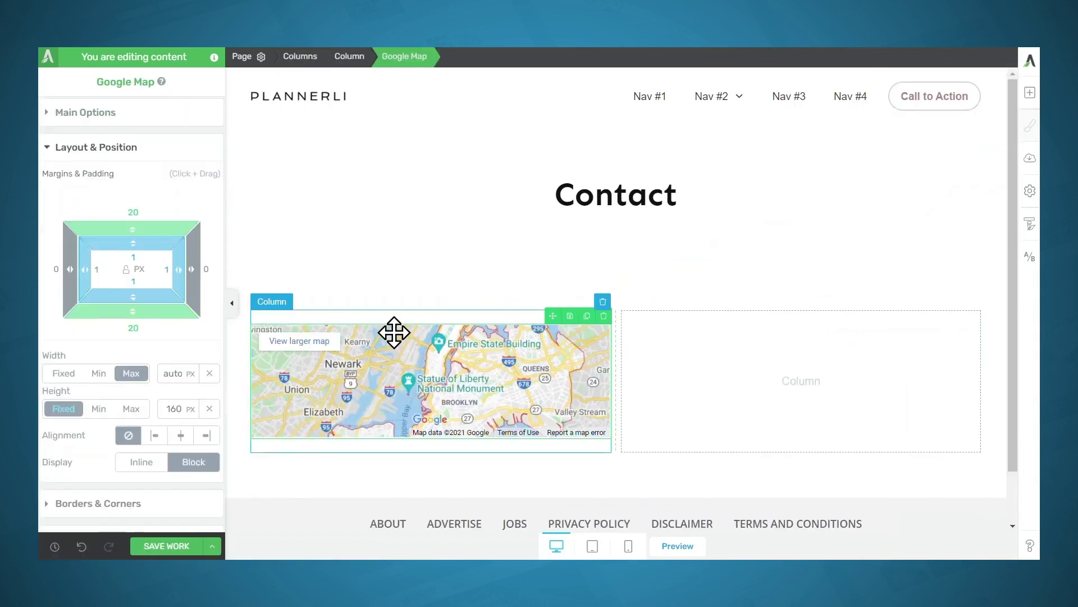
{"action": "left_click", "coordinate": [78, 112]}
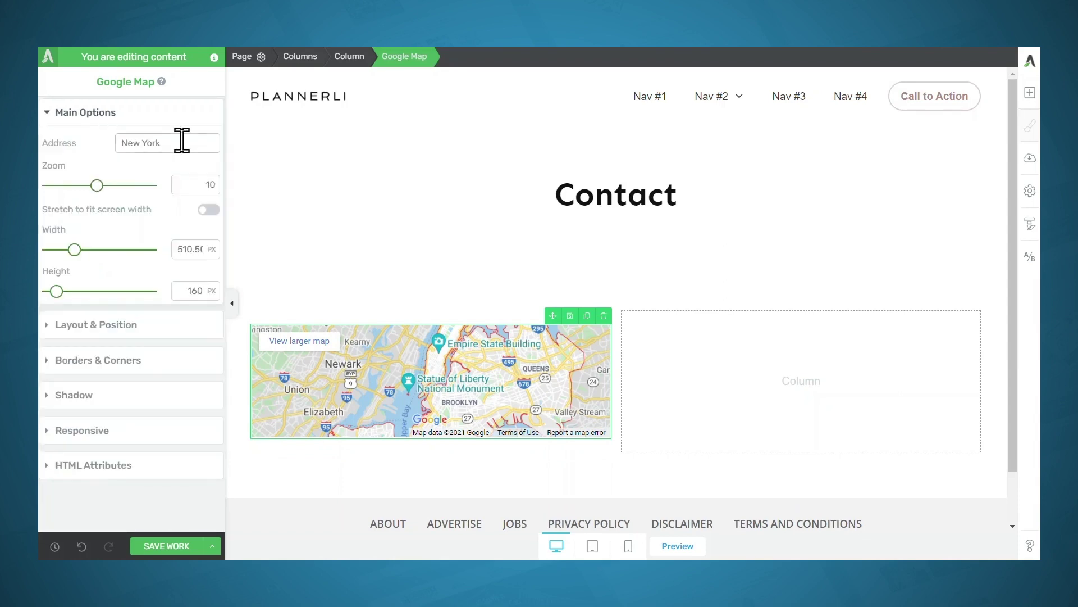
{"action": "left_click_drag", "start_coordinate": [180, 142], "coordinate": [105, 137]}
{"action": "type", "text": "1020 10th Street, Sacramento,"}
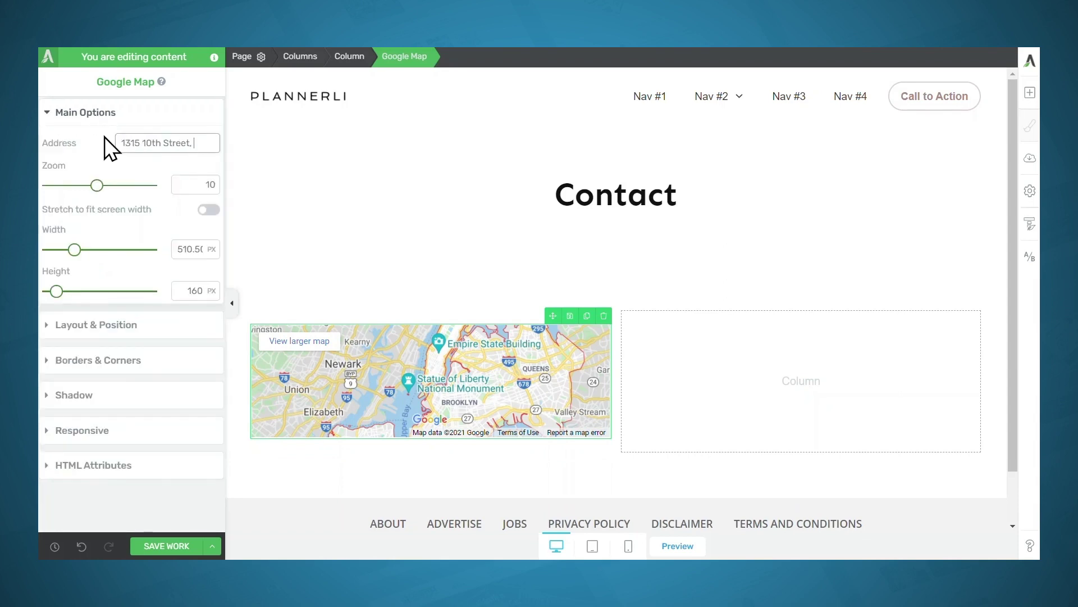
{"action": "type", "text": " CA"}
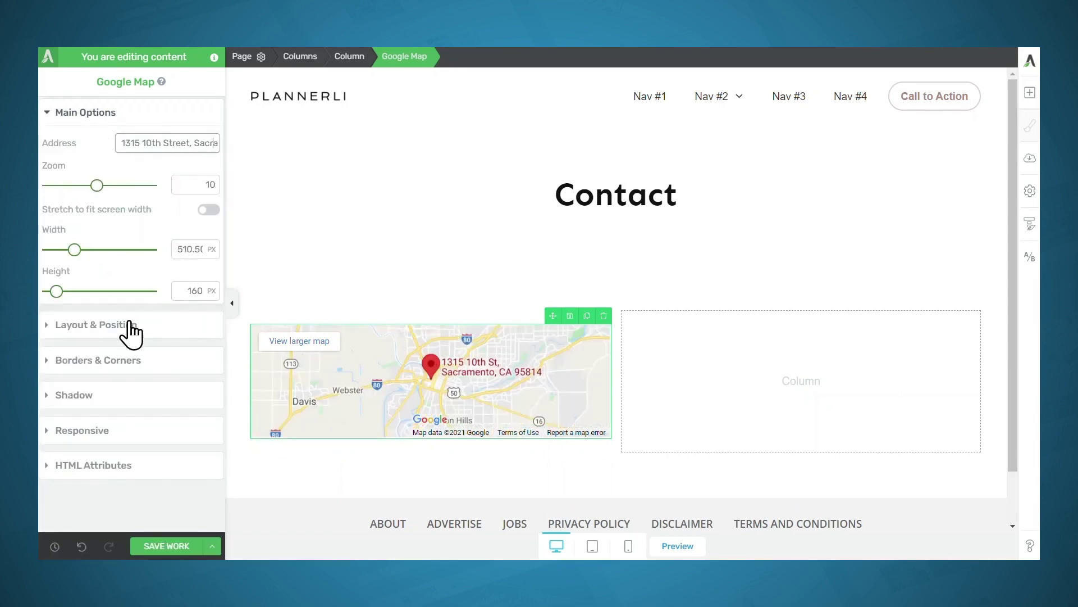
- Set the map's top margin to 0
{"action": "left_click", "coordinate": [126, 325]}
{"action": "left_click", "coordinate": [149, 209]}
{"action": "type", "text": "0"}
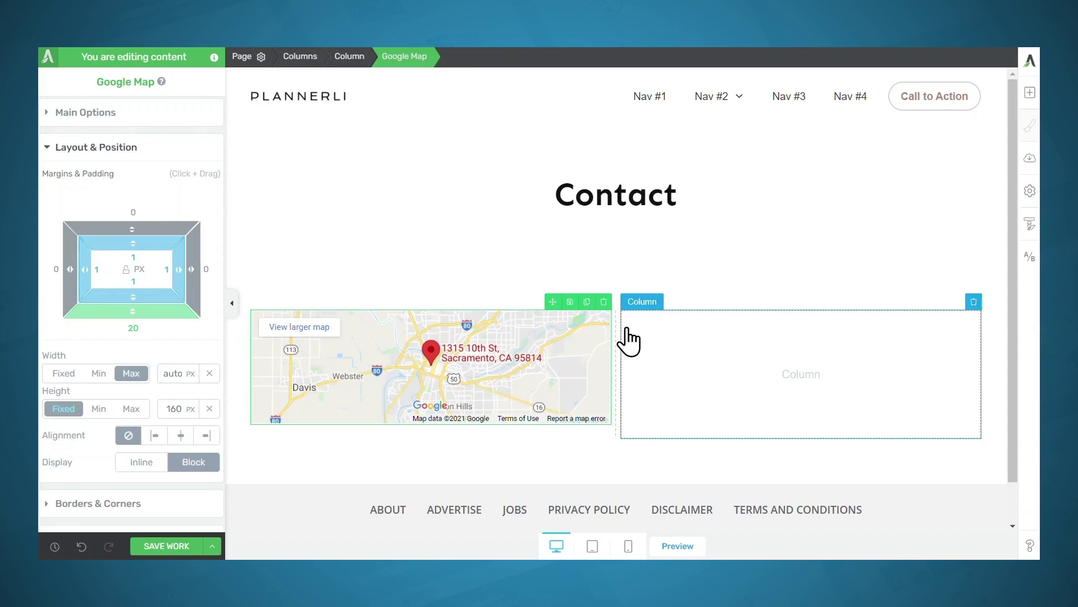
- Add an empty text block to the right column beside the map
{"action": "left_click", "coordinate": [1032, 93]}
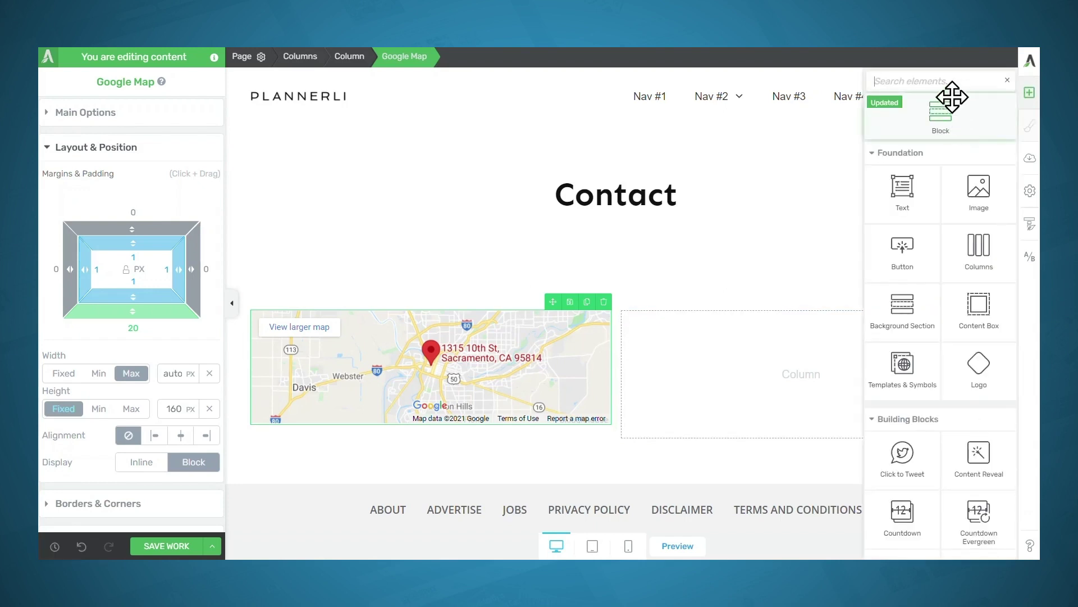
{"action": "left_click_drag", "start_coordinate": [907, 178], "coordinate": [734, 343]}
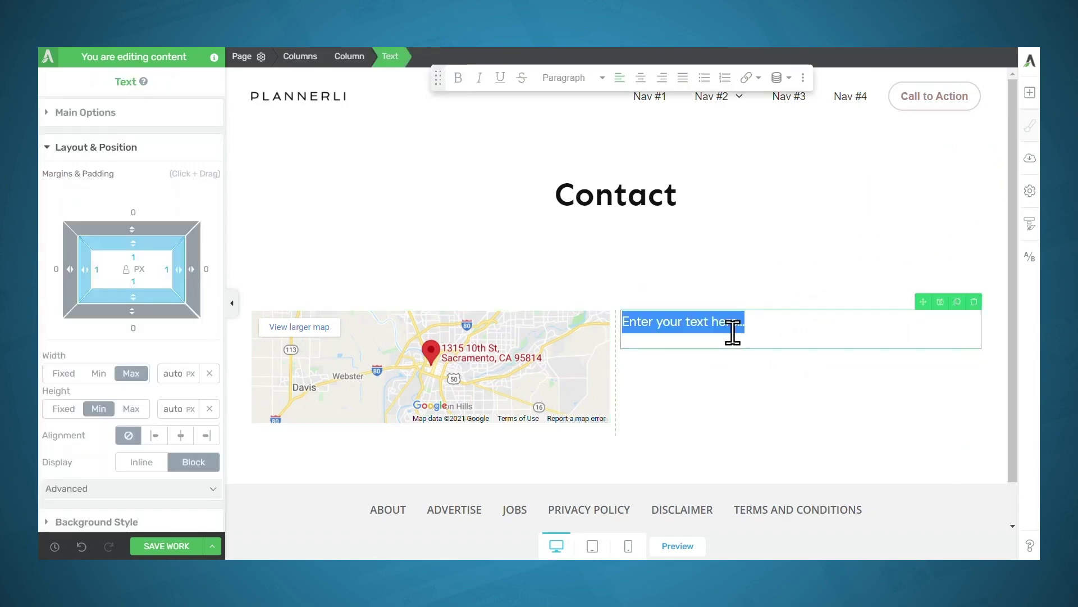
{"action": "key", "text": "BackSpace"}
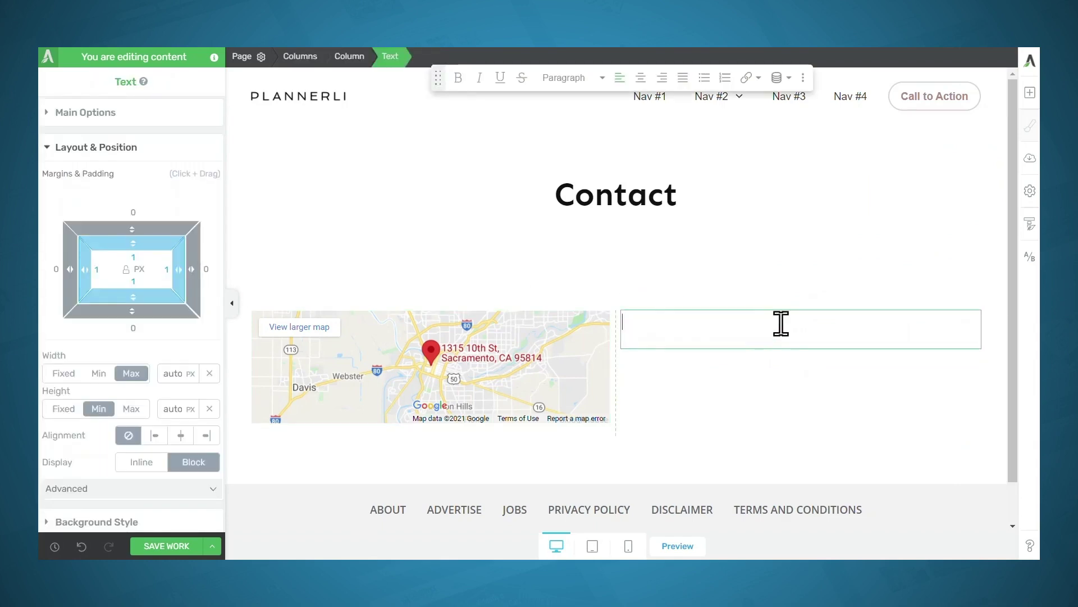
- Insert the dynamic Global fields company Name into the text block
{"action": "left_click", "coordinate": [777, 79]}
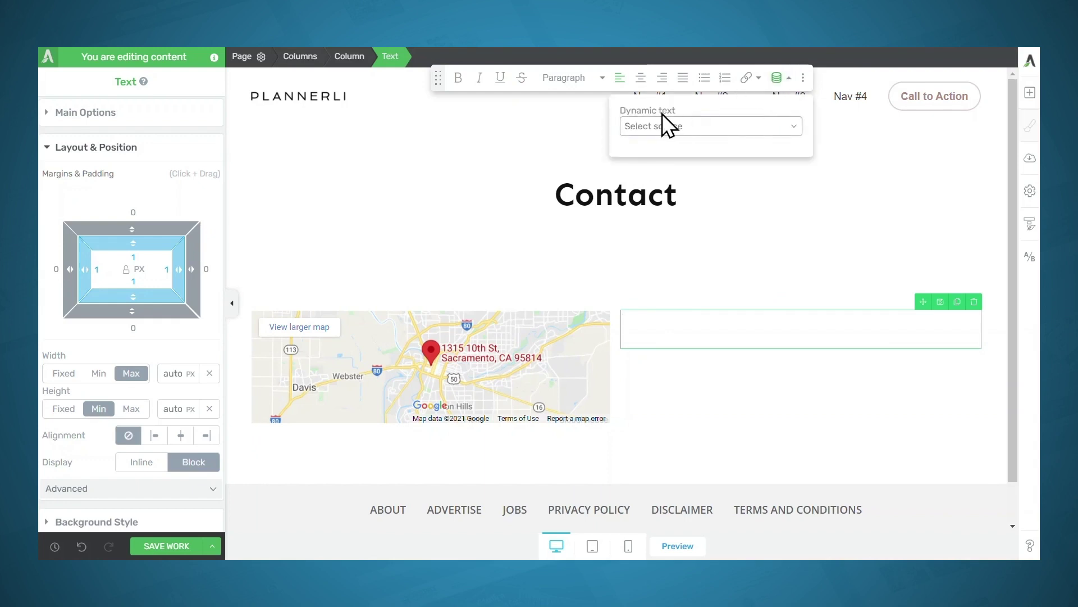
{"action": "left_click", "coordinate": [688, 128]}
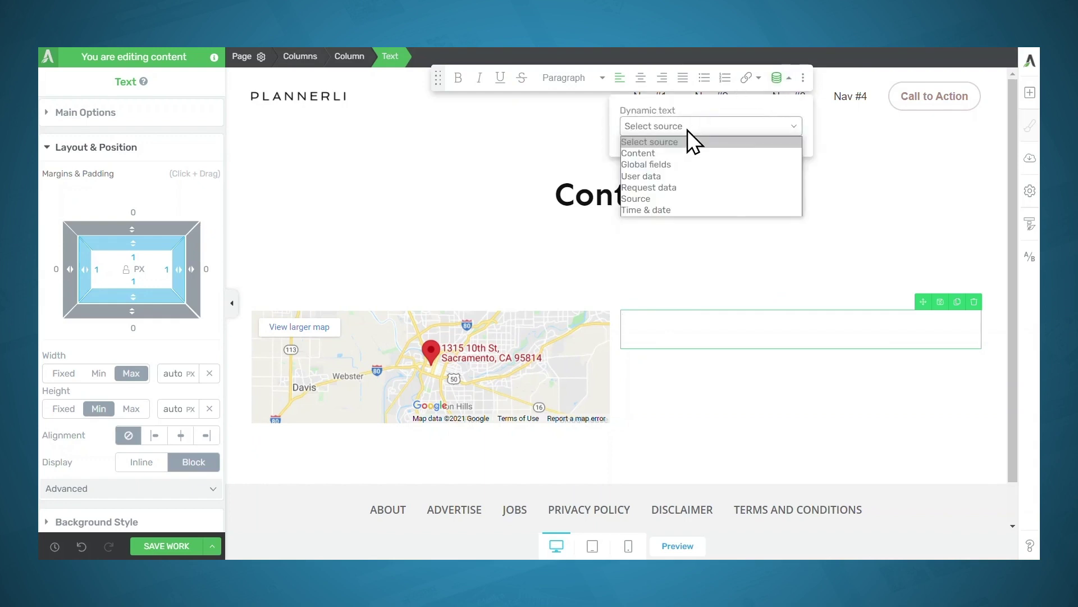
{"action": "left_click", "coordinate": [670, 166]}
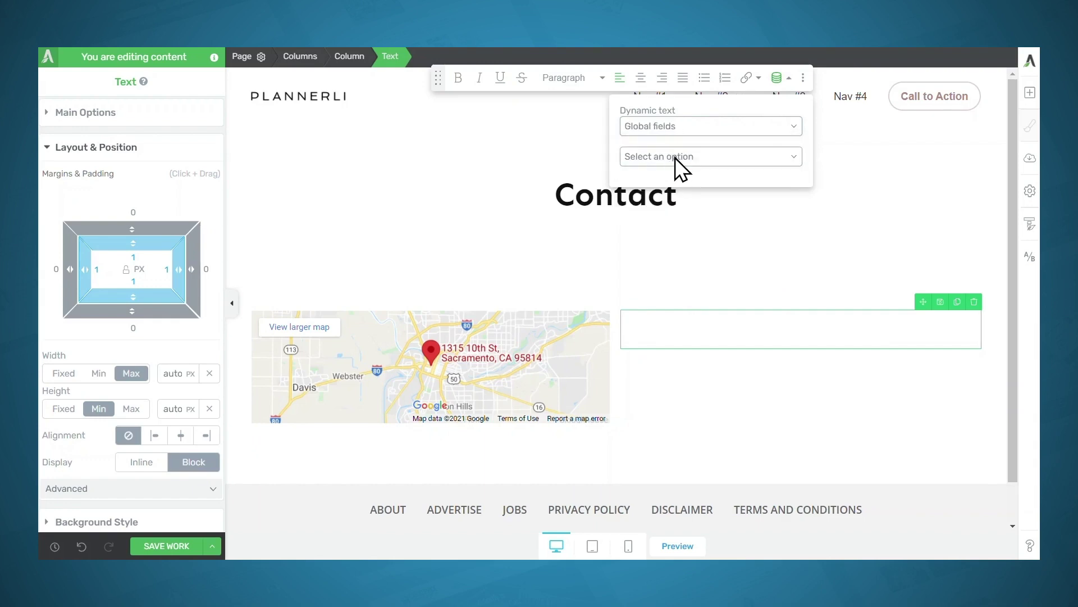
{"action": "left_click", "coordinate": [675, 157]}
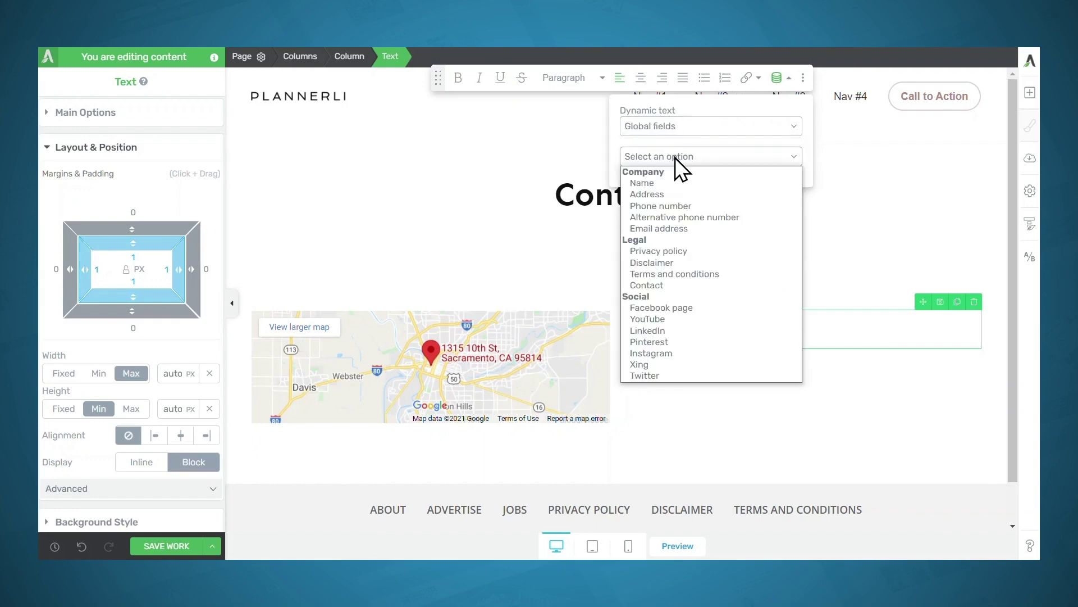
{"action": "left_click", "coordinate": [658, 183]}
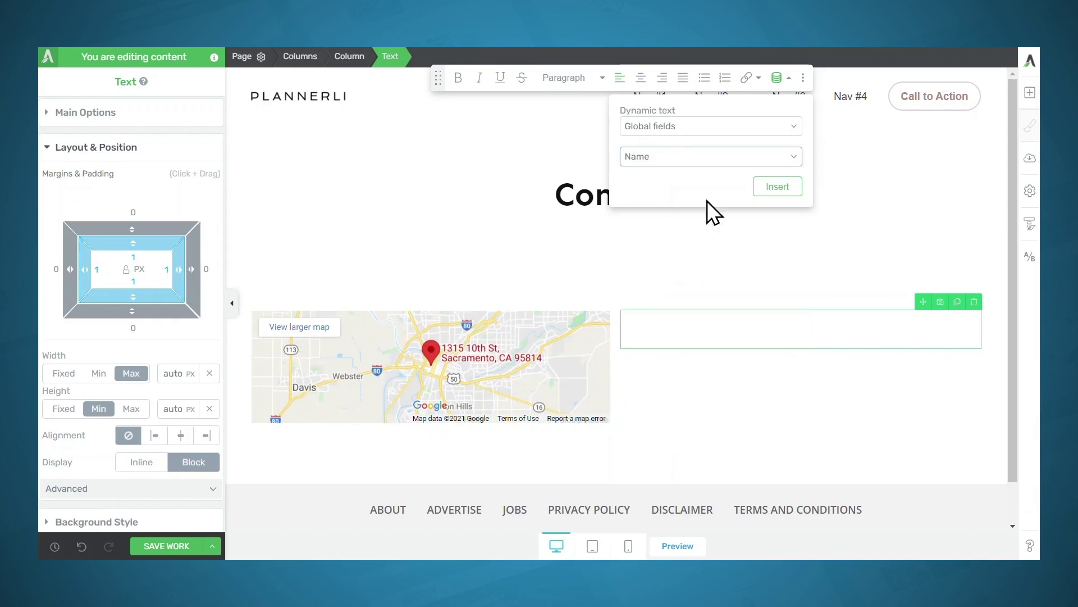
{"action": "left_click", "coordinate": [781, 188]}
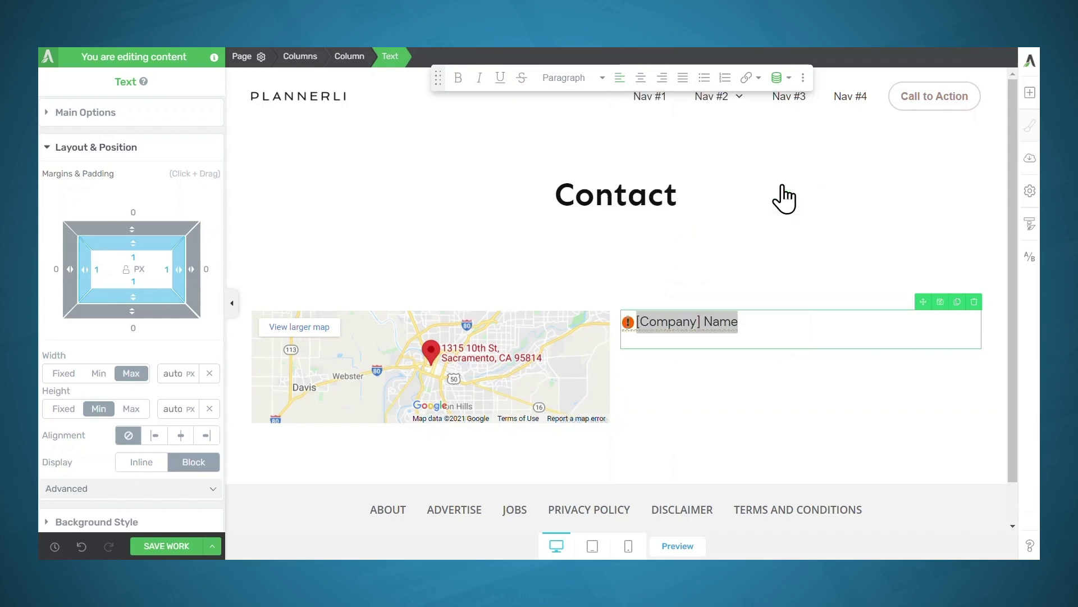
{"action": "left_click", "coordinate": [756, 324]}
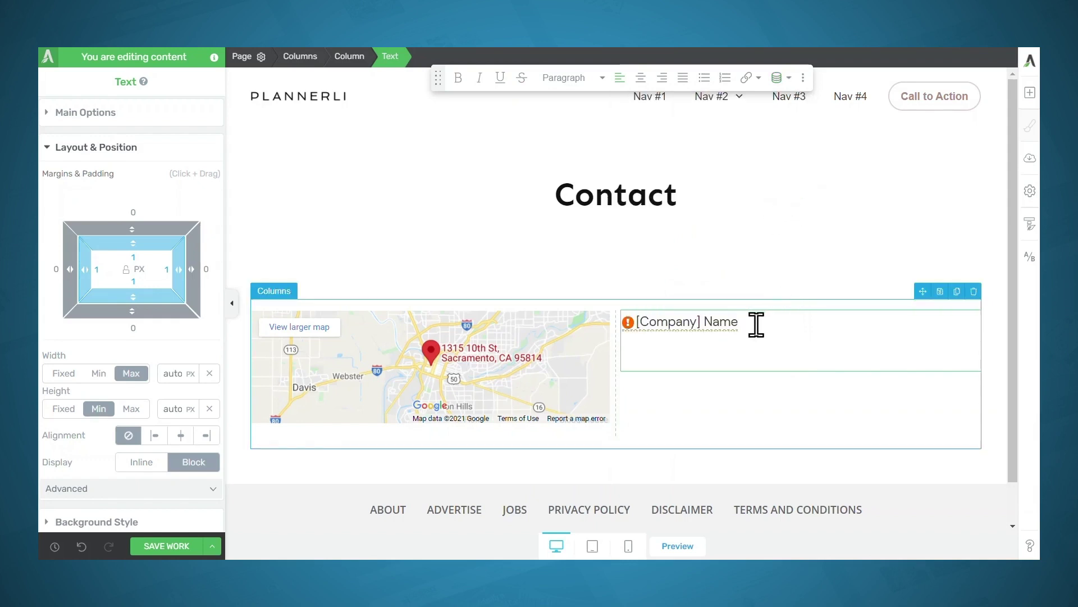
- Insert the dynamic company Address global field below the name and start a new line
{"action": "left_click", "coordinate": [779, 79]}
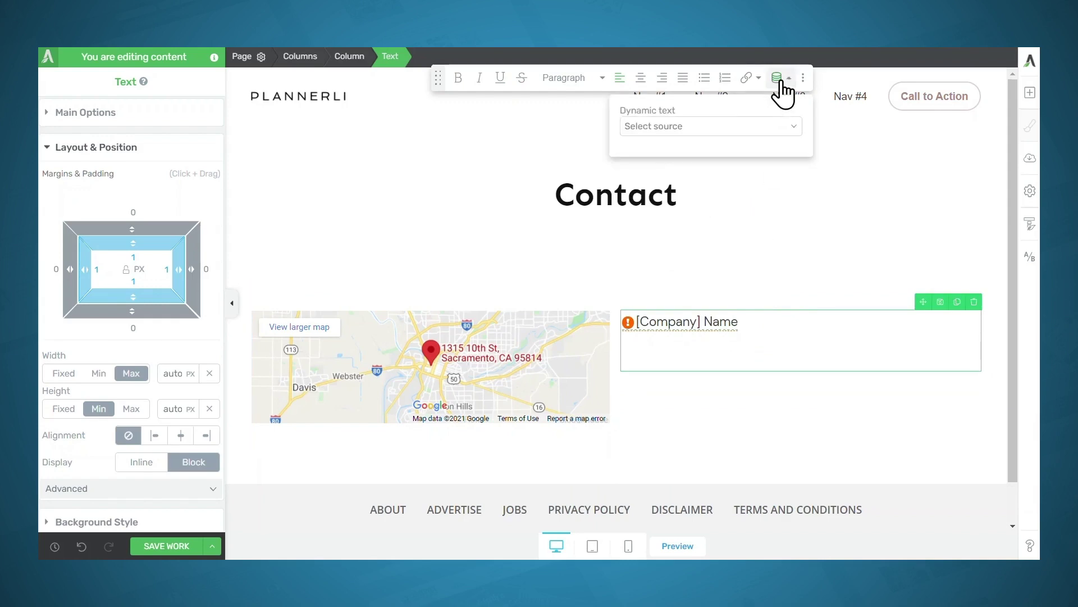
{"action": "left_click", "coordinate": [704, 125]}
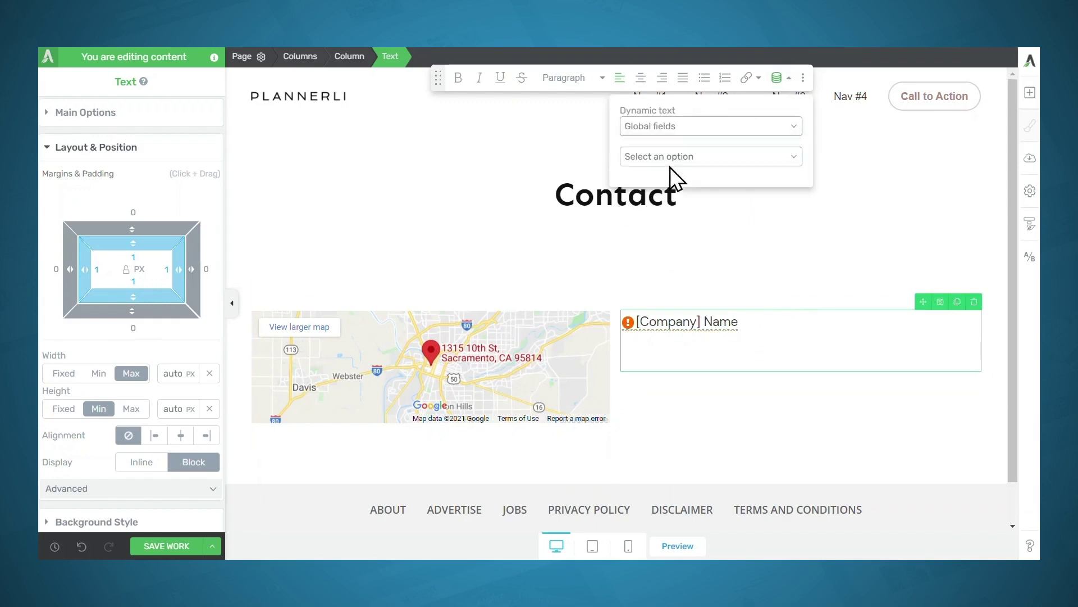
{"action": "left_click", "coordinate": [669, 163]}
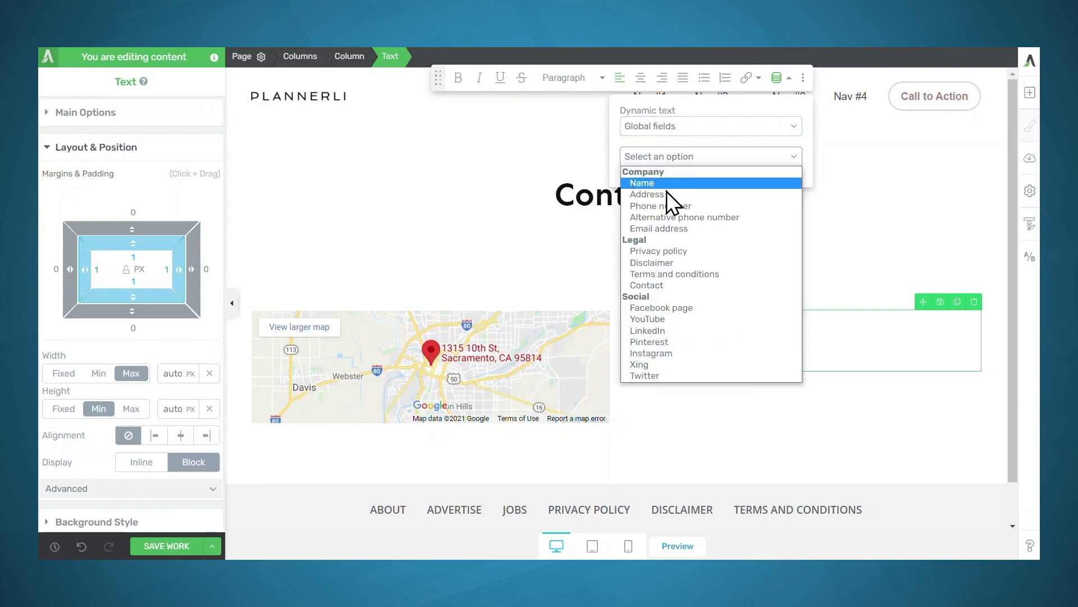
{"action": "left_click", "coordinate": [666, 194]}
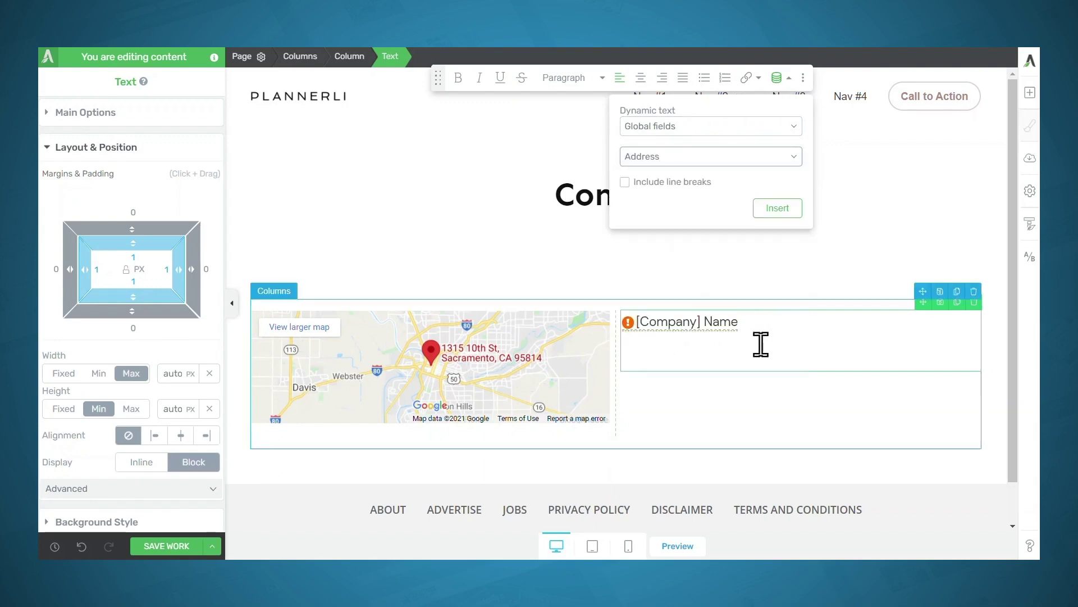
{"action": "left_click", "coordinate": [776, 210]}
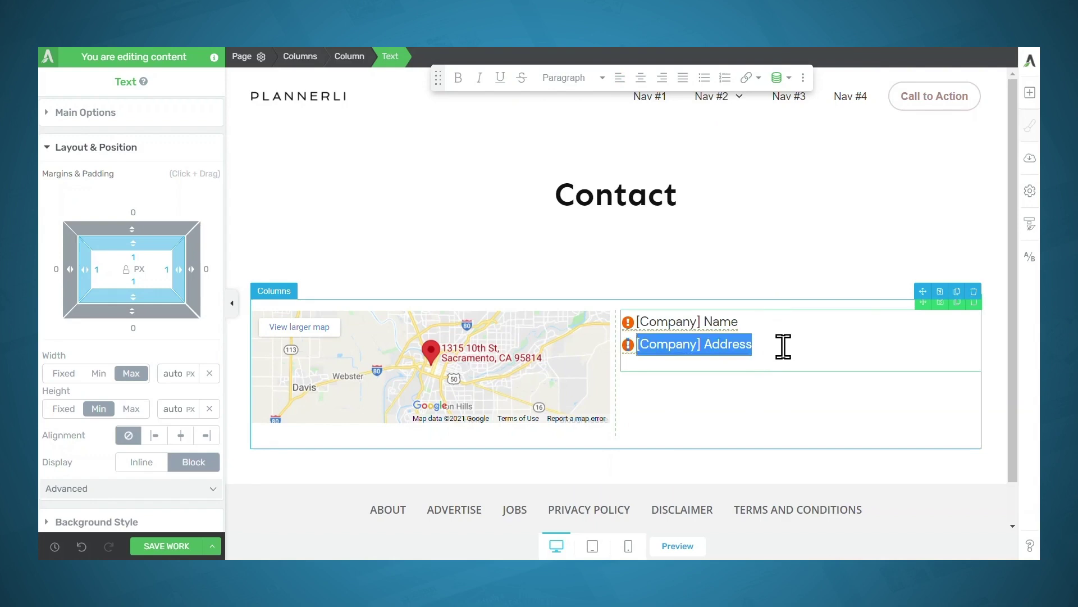
{"action": "key", "text": "Return"}
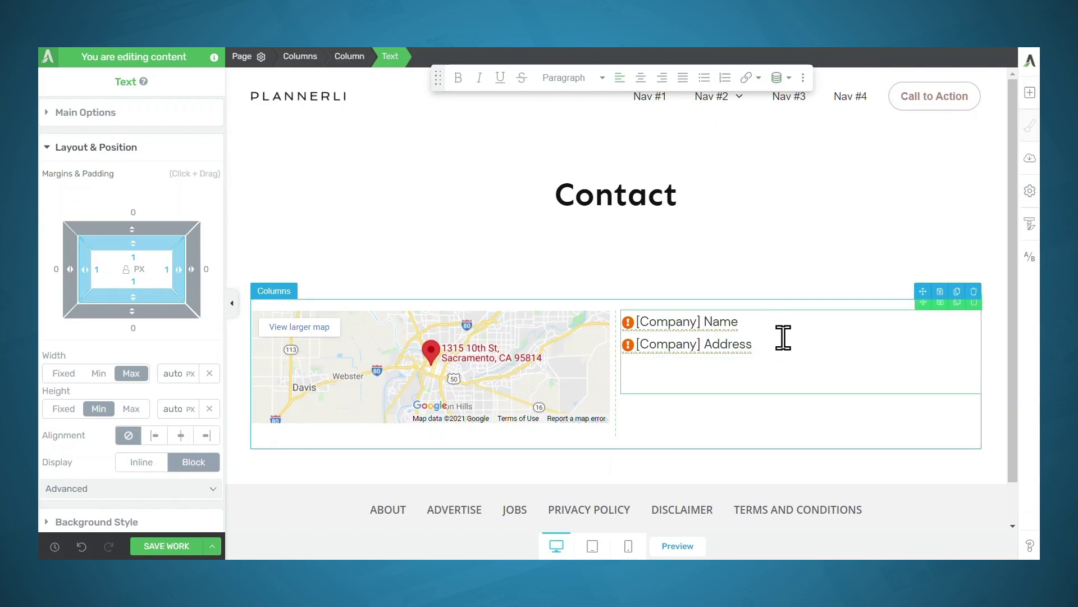
- Insert the dynamic company Phone number global field as the third line
{"action": "left_click", "coordinate": [776, 78]}
{"action": "left_click", "coordinate": [692, 126]}
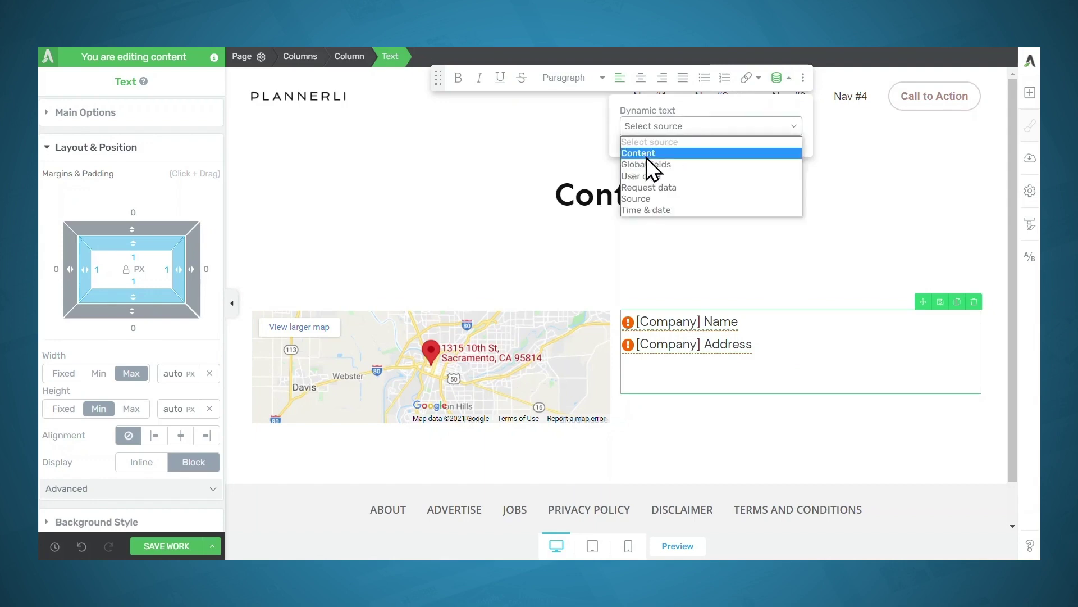
{"action": "left_click", "coordinate": [645, 156]}
{"action": "left_click", "coordinate": [663, 160]}
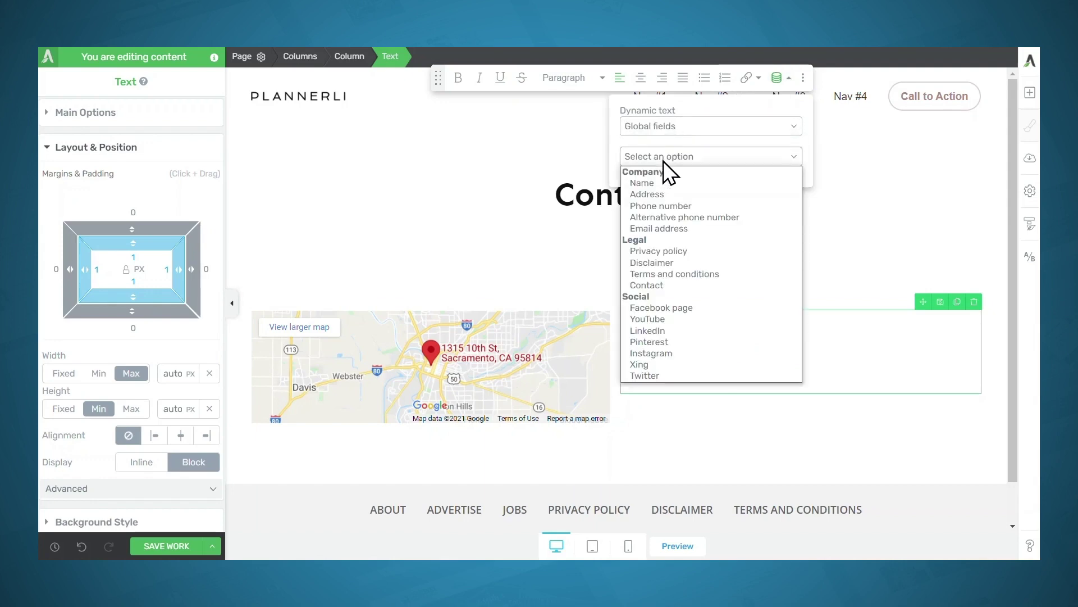
{"action": "left_click", "coordinate": [675, 206]}
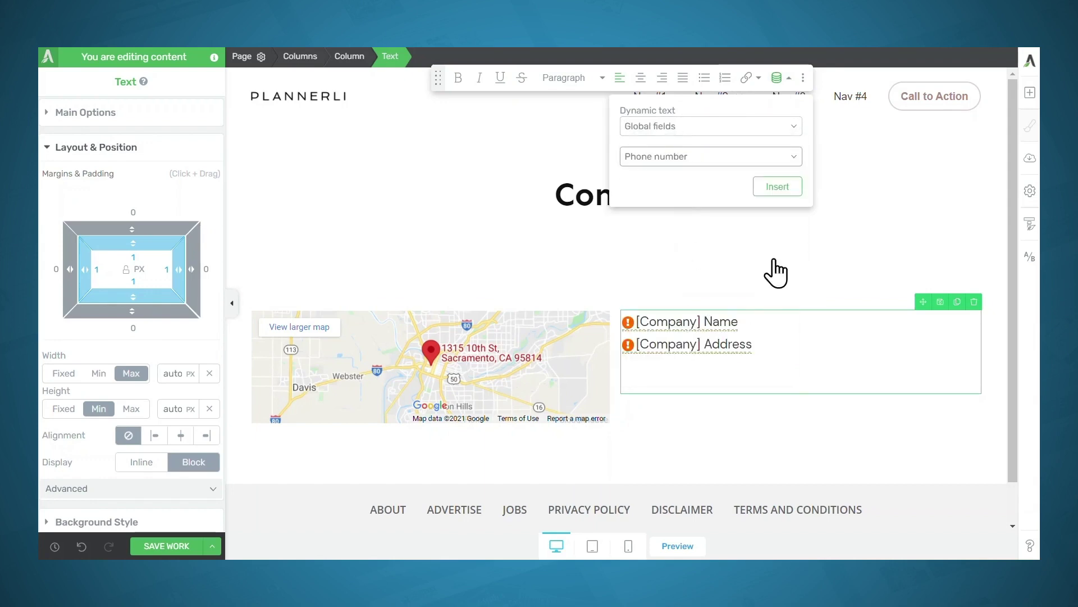
{"action": "left_click", "coordinate": [781, 188]}
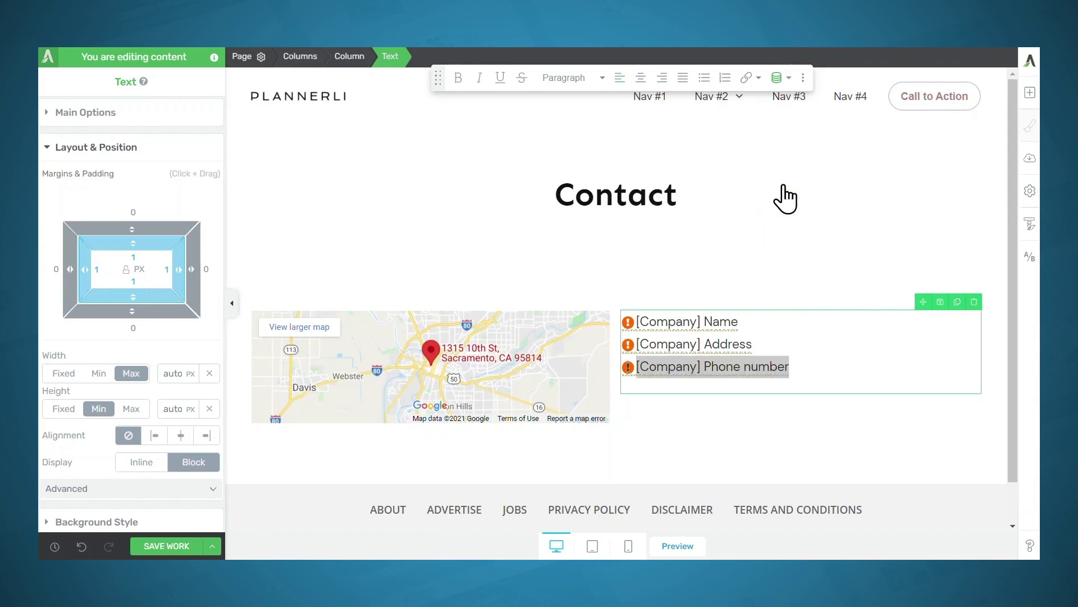
{"action": "left_click", "coordinate": [814, 369]}
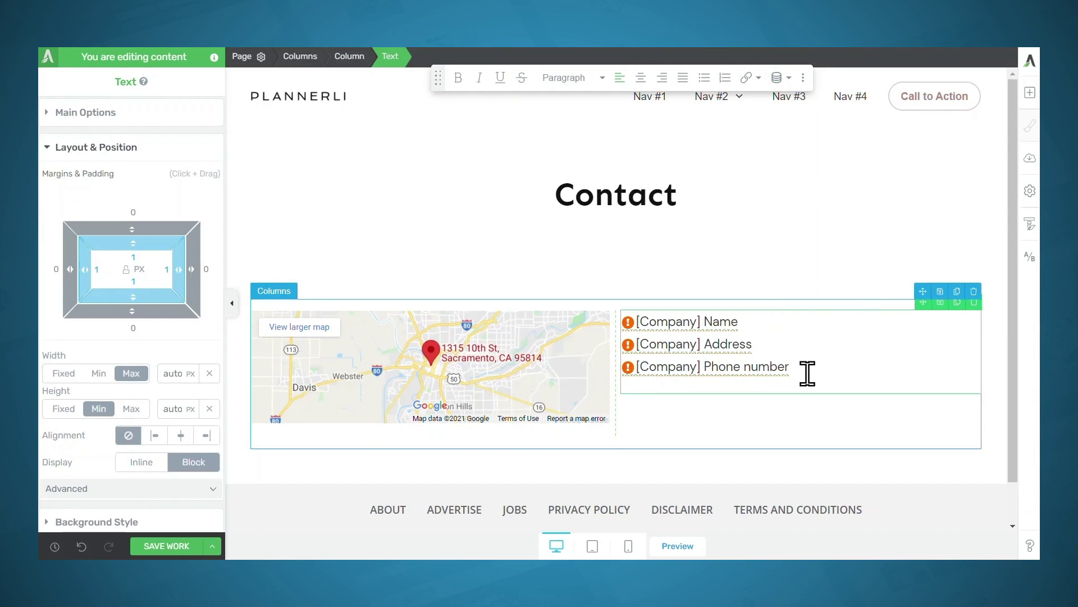
- Save the Contact page work and preview it as visitors see it
{"action": "left_click", "coordinate": [157, 546]}
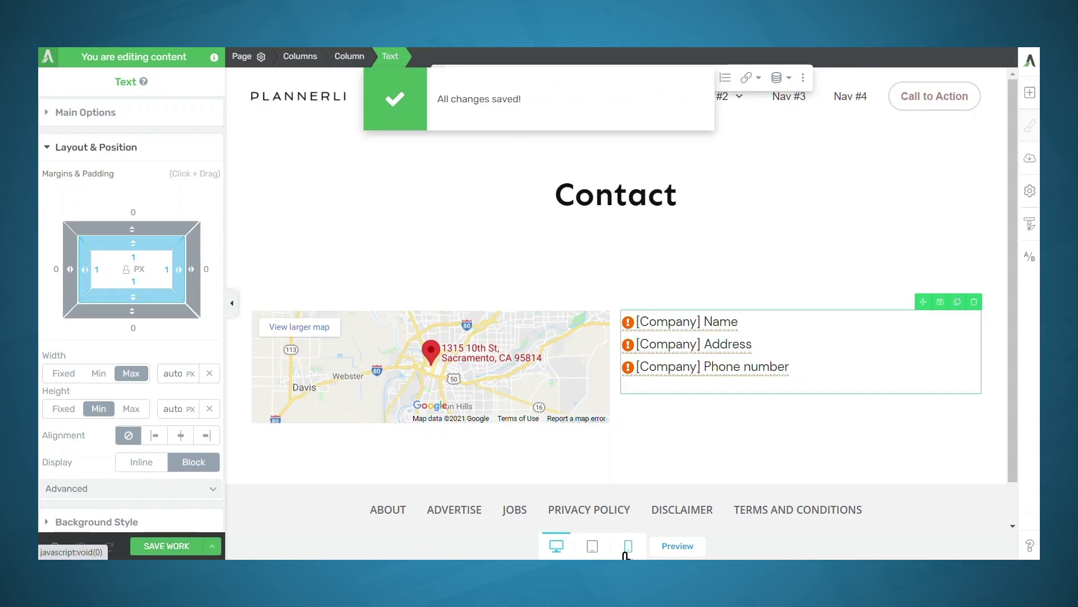
{"action": "left_click", "coordinate": [680, 546]}
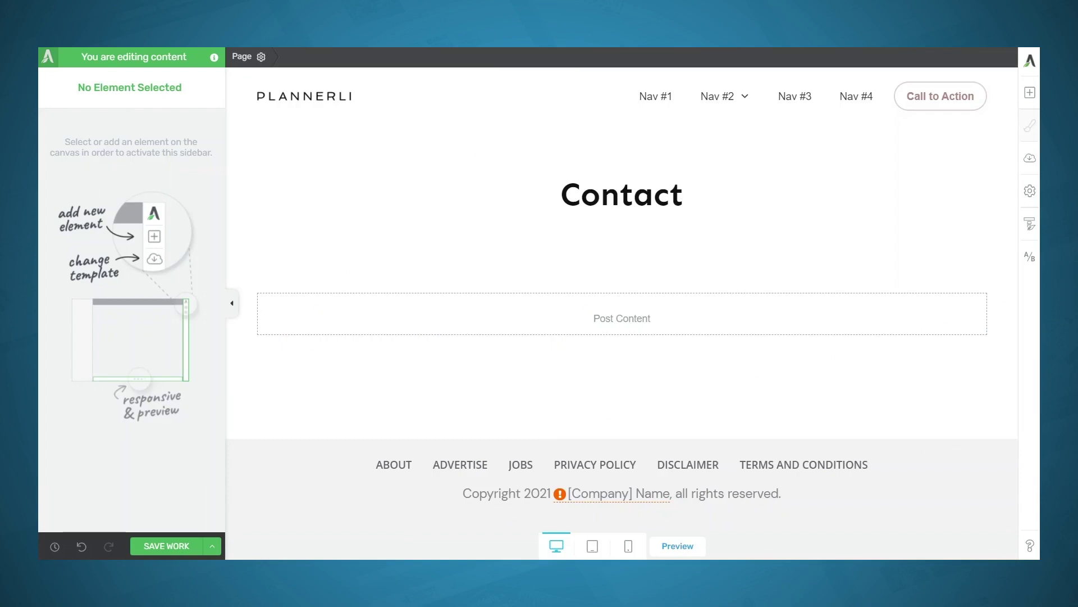
- Add a Social Follow element below the Contact heading, keeping the default icon style
{"action": "left_click", "coordinate": [1030, 94]}
{"action": "type", "text": "soci"}
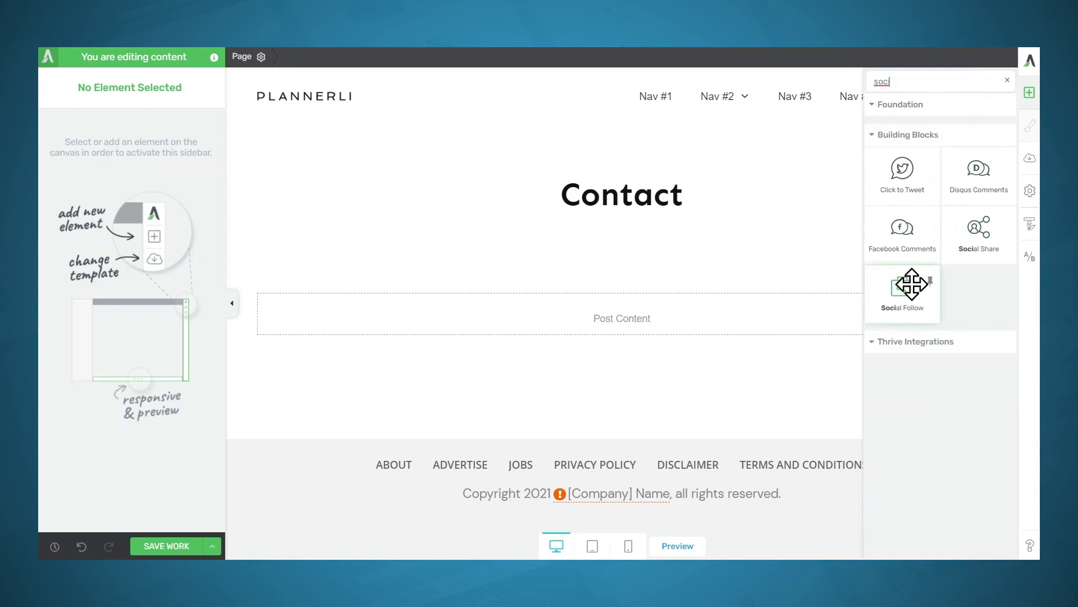
{"action": "left_click_drag", "start_coordinate": [901, 285], "coordinate": [667, 305]}
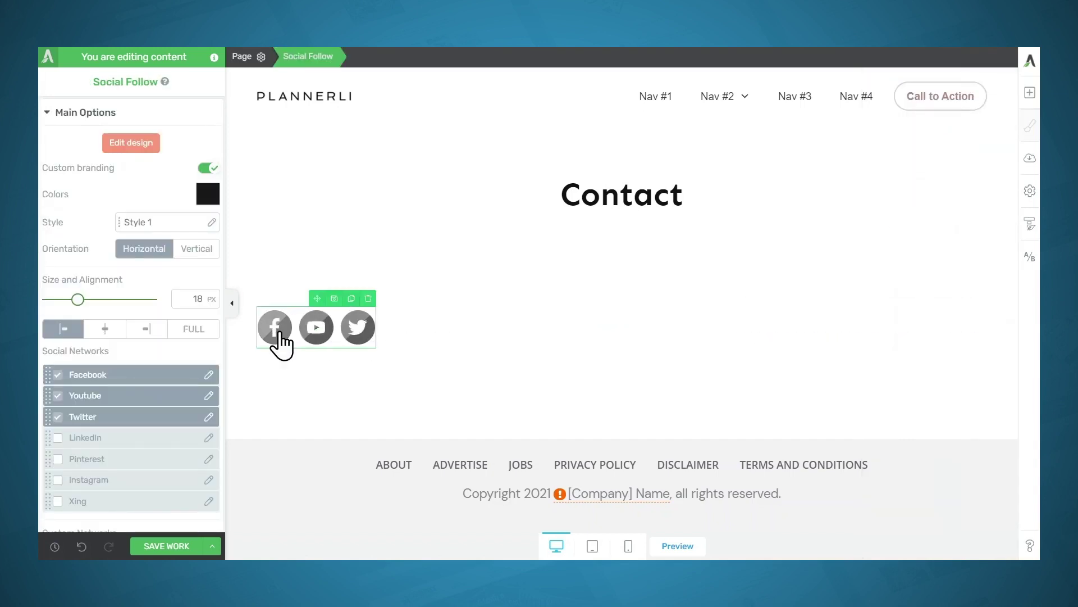
{"action": "left_click", "coordinate": [164, 227]}
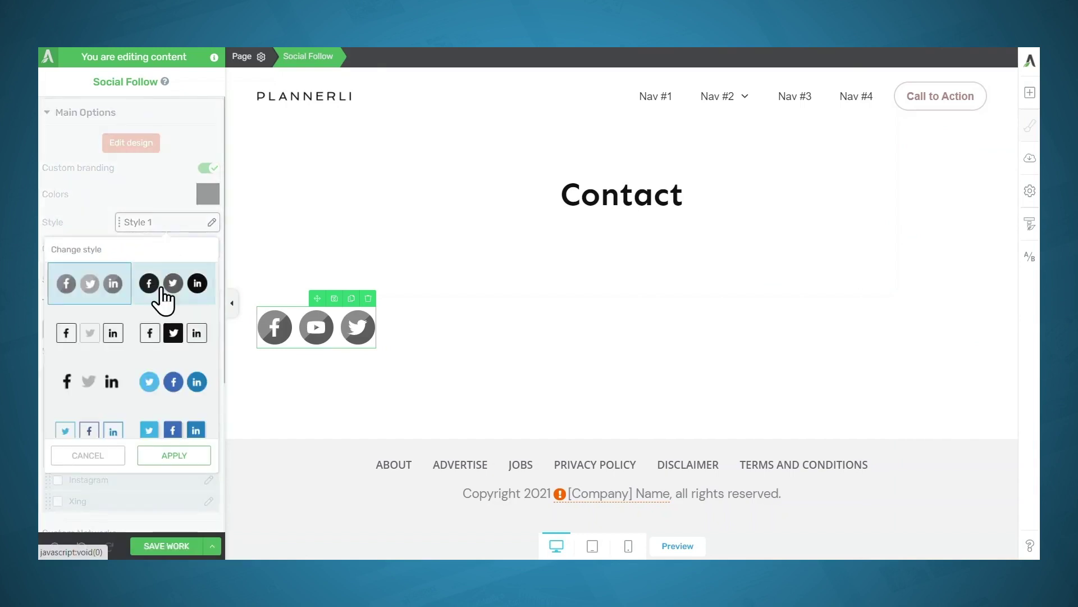
{"action": "scroll", "coordinate": [163, 353], "scroll_direction": "down", "scroll_amount": 1}
{"action": "left_click", "coordinate": [82, 458]}
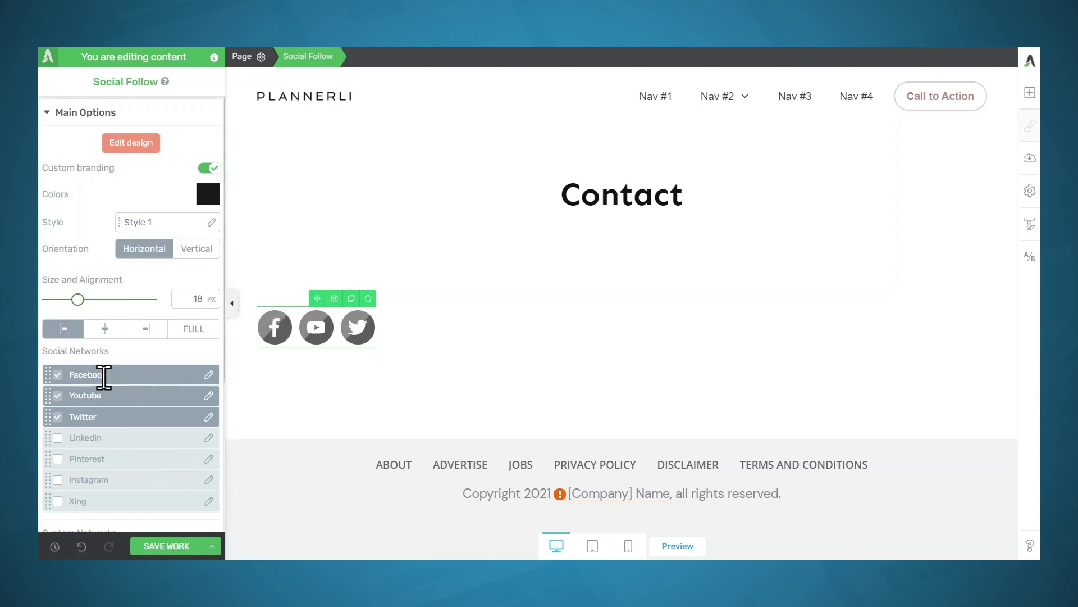
- Make the Facebook icon's link dynamic, drawn from the Global Site source
{"action": "left_click", "coordinate": [209, 375]}
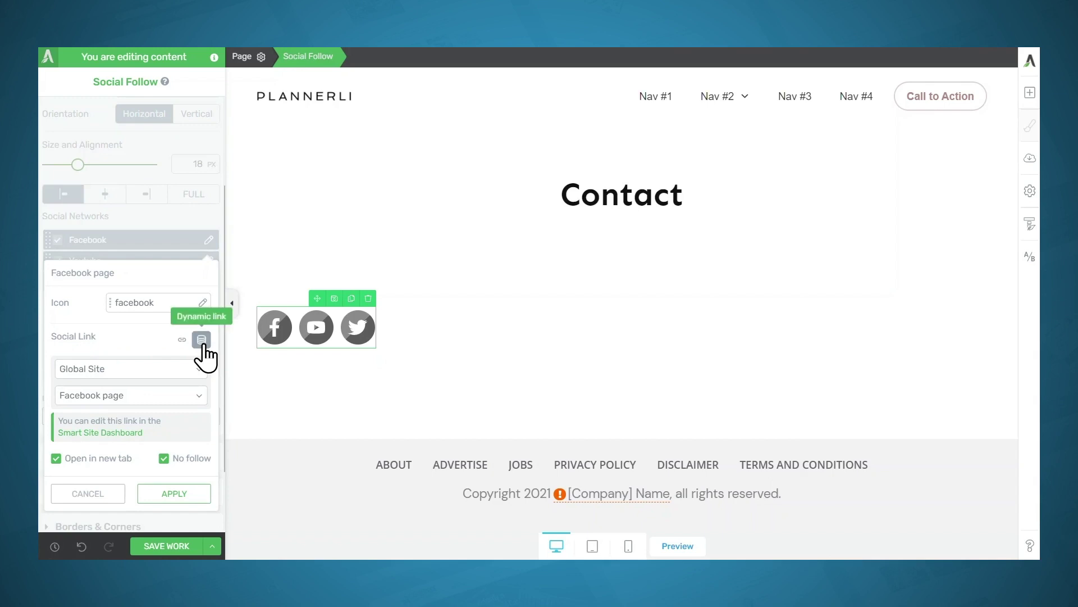
{"action": "left_click", "coordinate": [196, 372]}
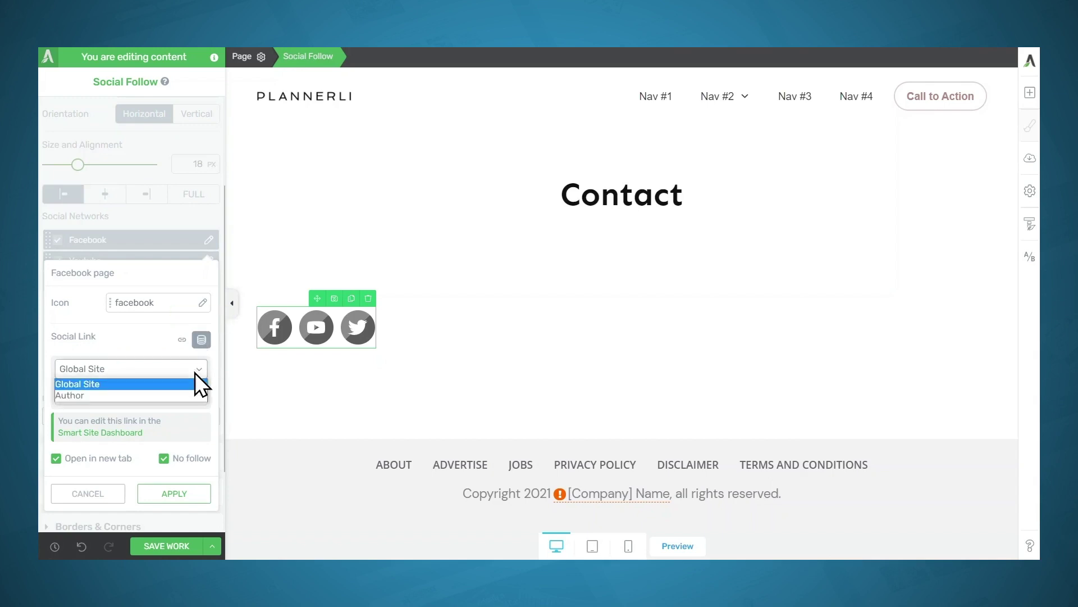
{"action": "left_click", "coordinate": [186, 385]}
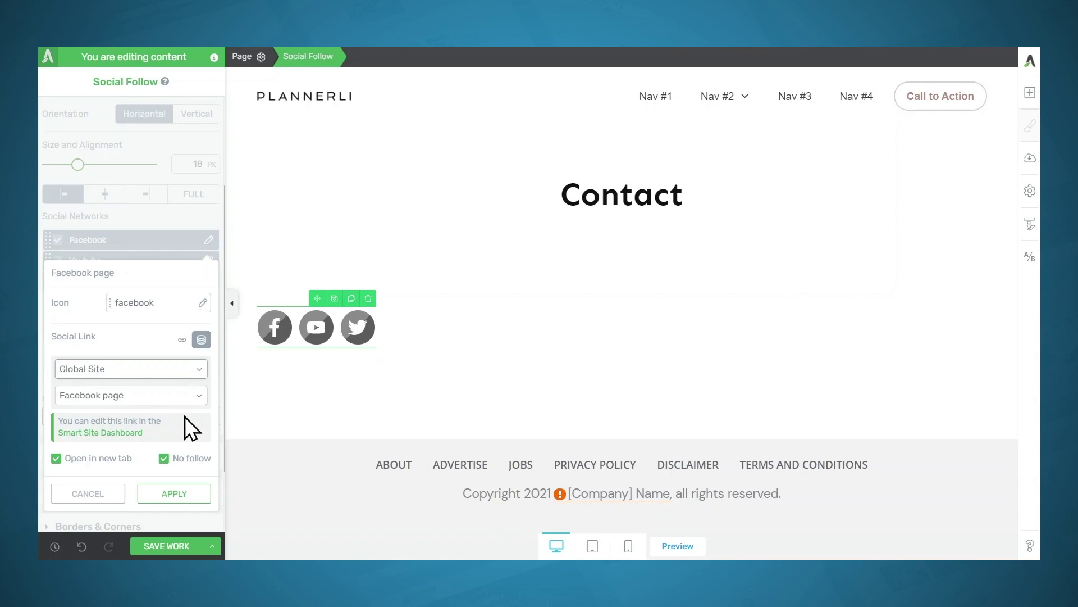